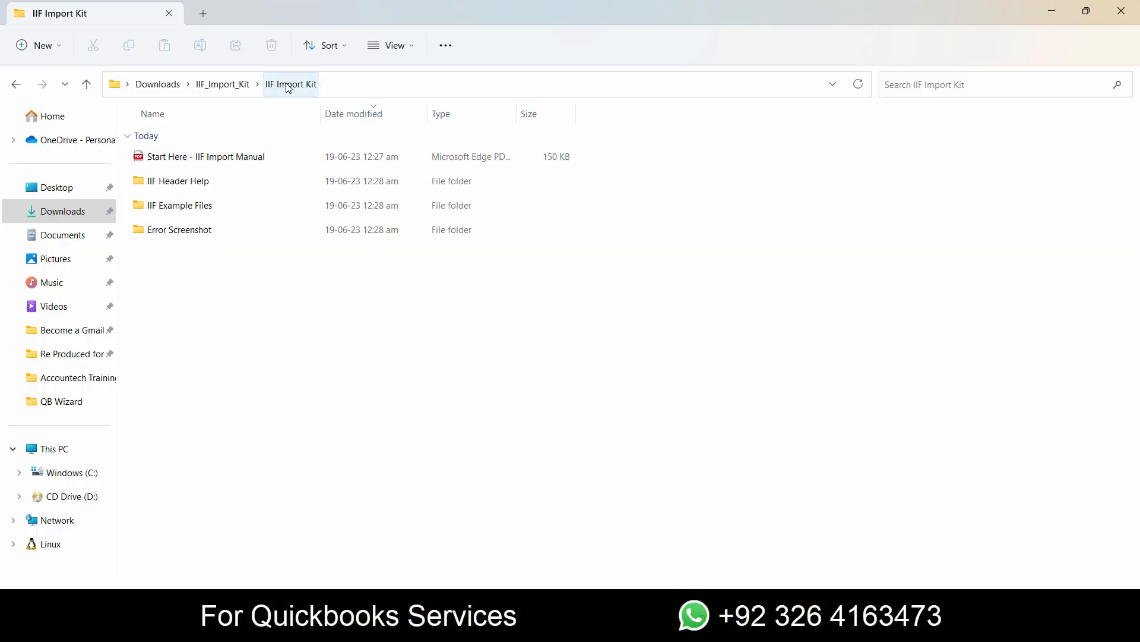
- Look through the QB 2007 & Enterprise 7.0 and later example folder and return to the IIF_Import_Kit folder
{"action": "double_click", "coordinate": [213, 207]}
{"action": "double_click", "coordinate": [221, 181]}
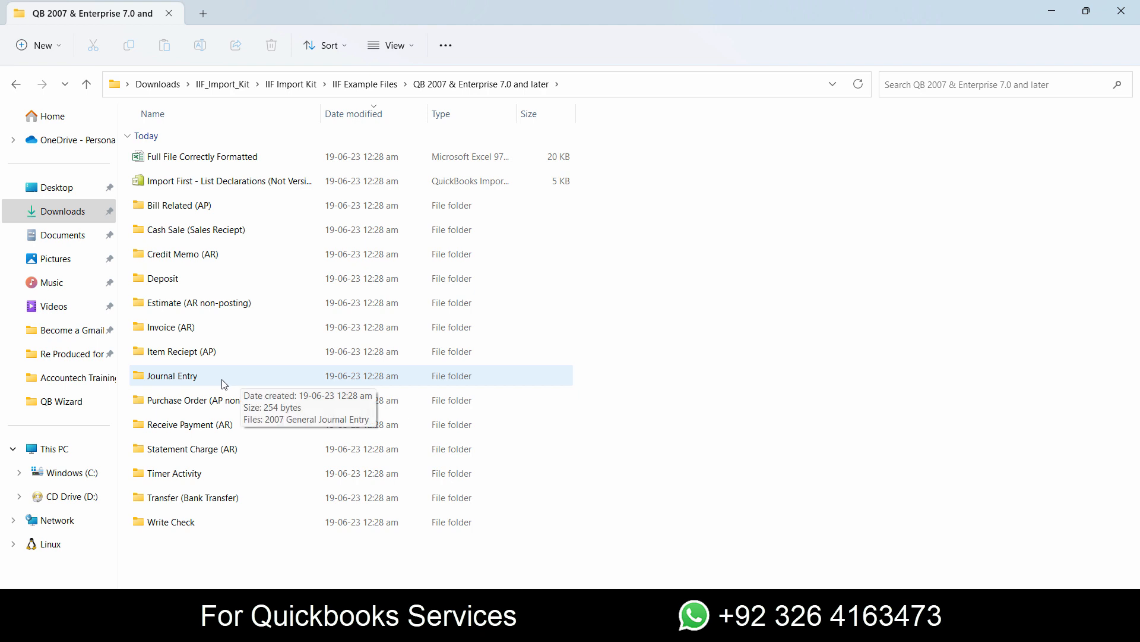
{"action": "left_click", "coordinate": [291, 84]}
{"action": "left_click", "coordinate": [224, 84]}
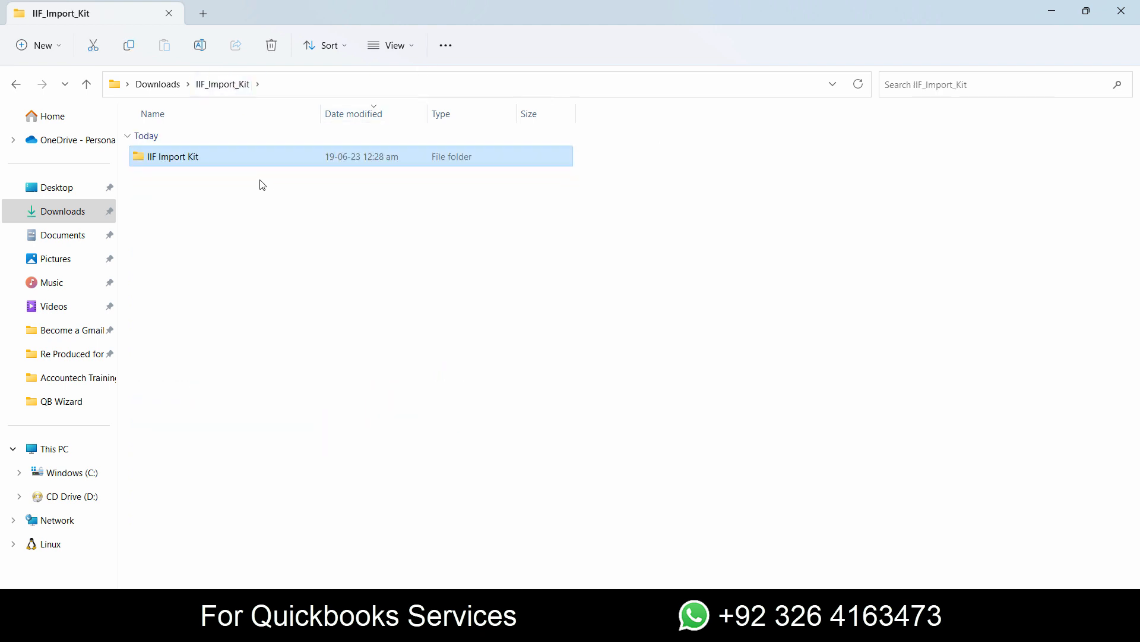
- Open the Journal Entry folder within IIF Import Kit, IIF Example Files, QB 2007 & Enterprise 7.0 and later
{"action": "double_click", "coordinate": [169, 158]}
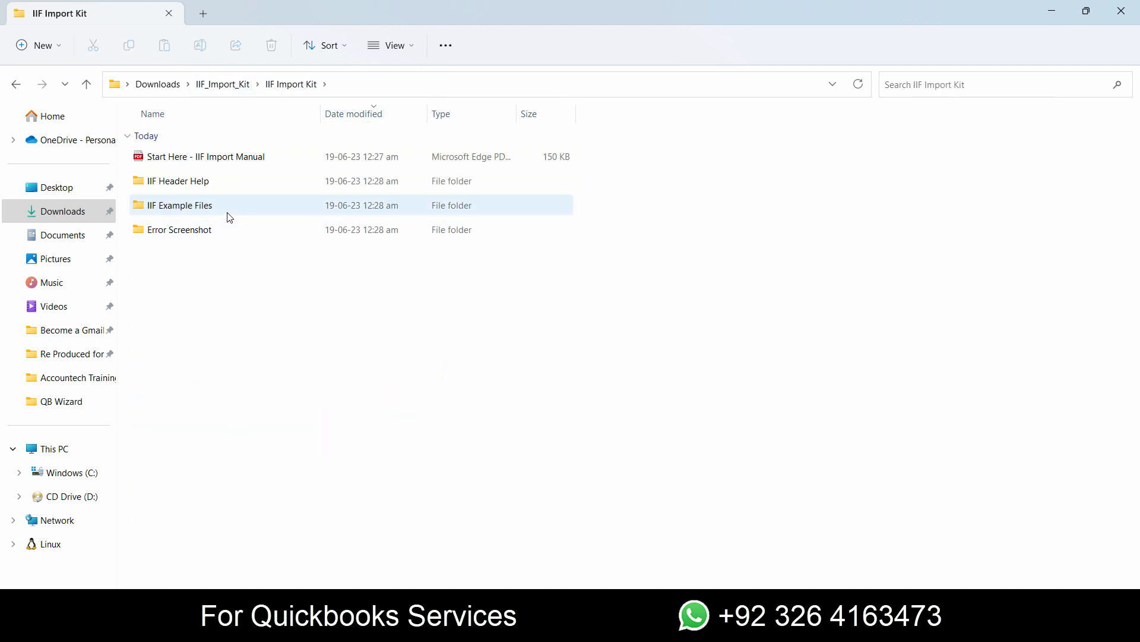
{"action": "double_click", "coordinate": [220, 208]}
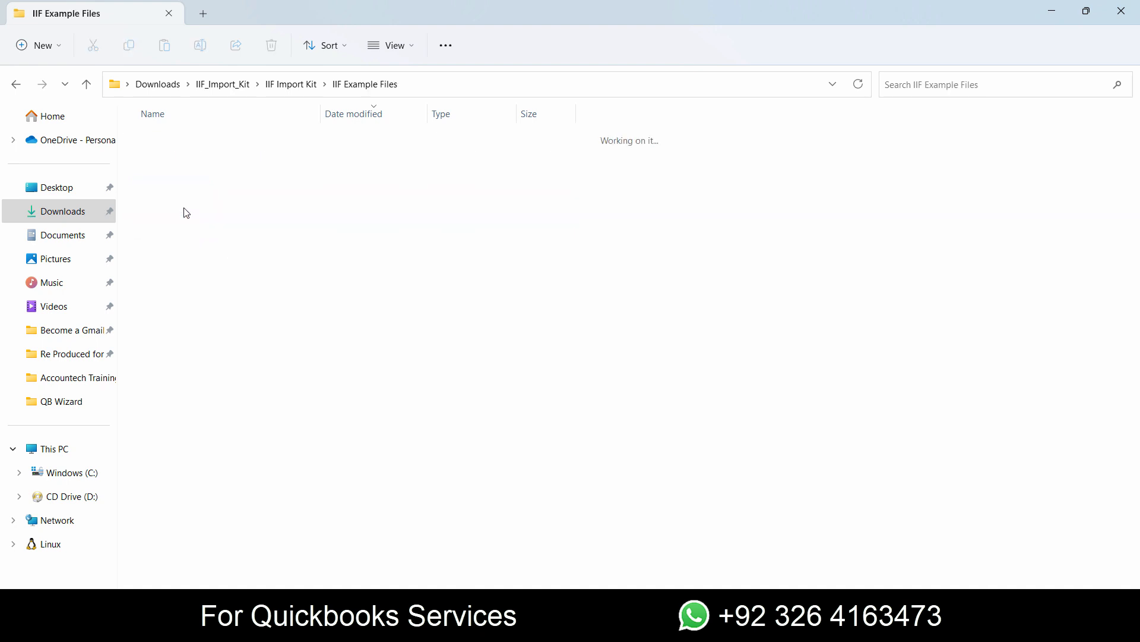
{"action": "left_click", "coordinate": [205, 155]}
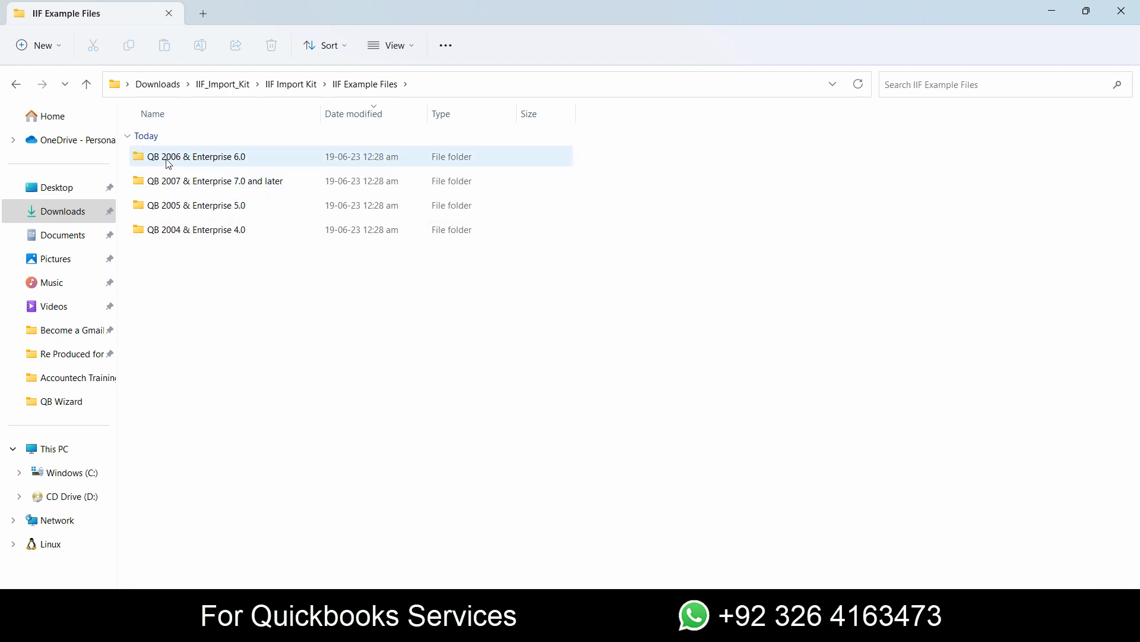
{"action": "double_click", "coordinate": [213, 181]}
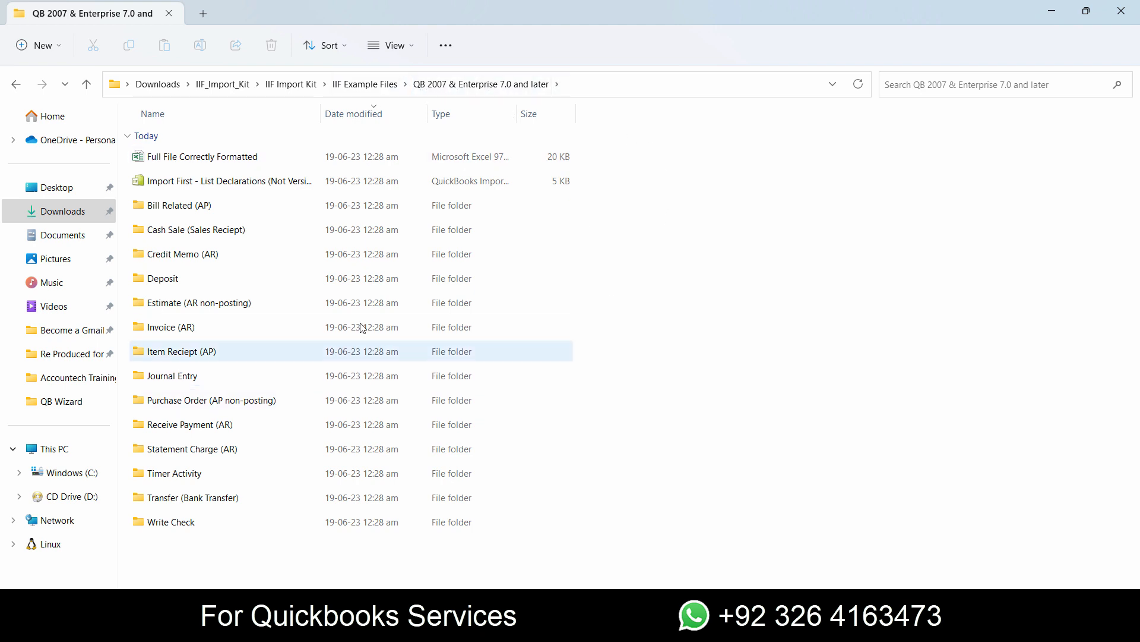
{"action": "double_click", "coordinate": [299, 380]}
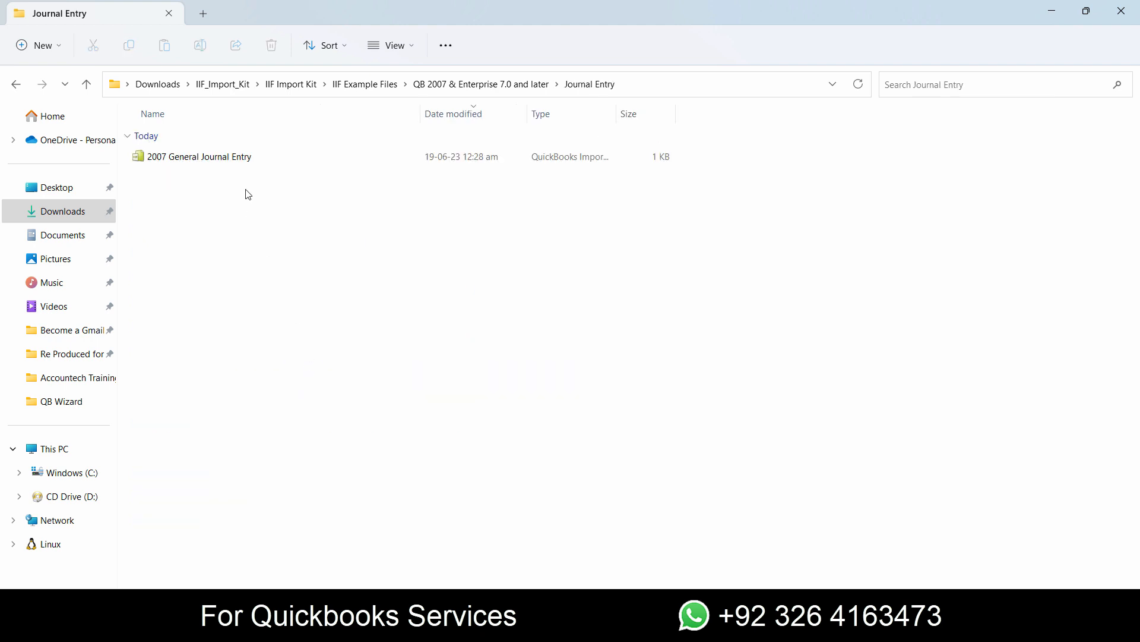
- Display the 2007 General Journal Entry file in an icon view instead of the details list
{"action": "left_click", "coordinate": [253, 167]}
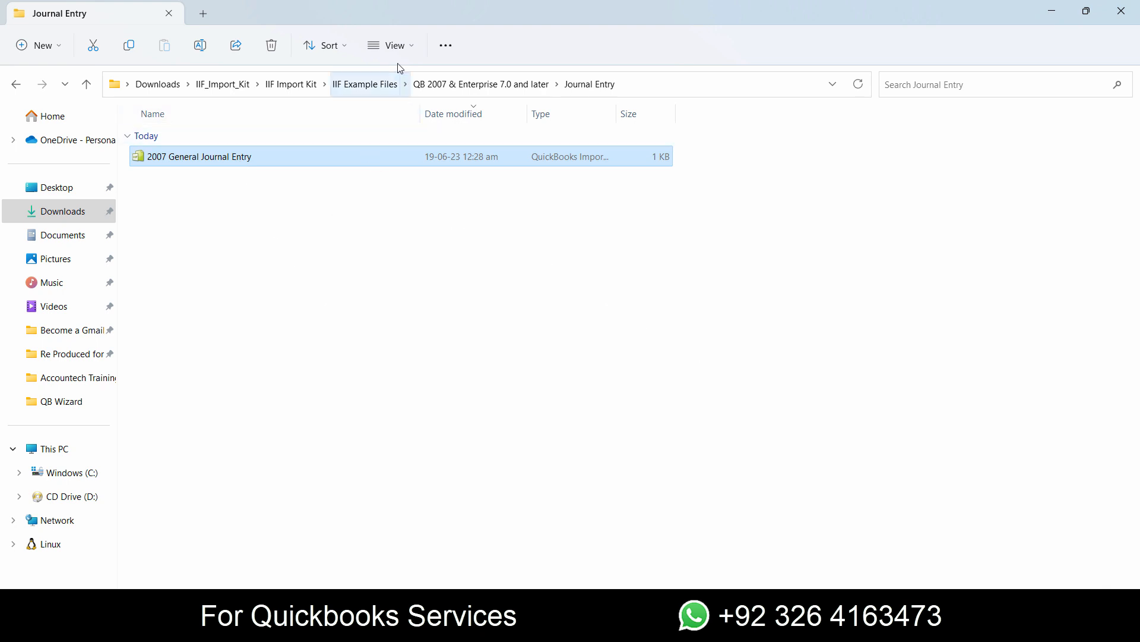
{"action": "left_click", "coordinate": [389, 48]}
{"action": "left_click", "coordinate": [407, 111]}
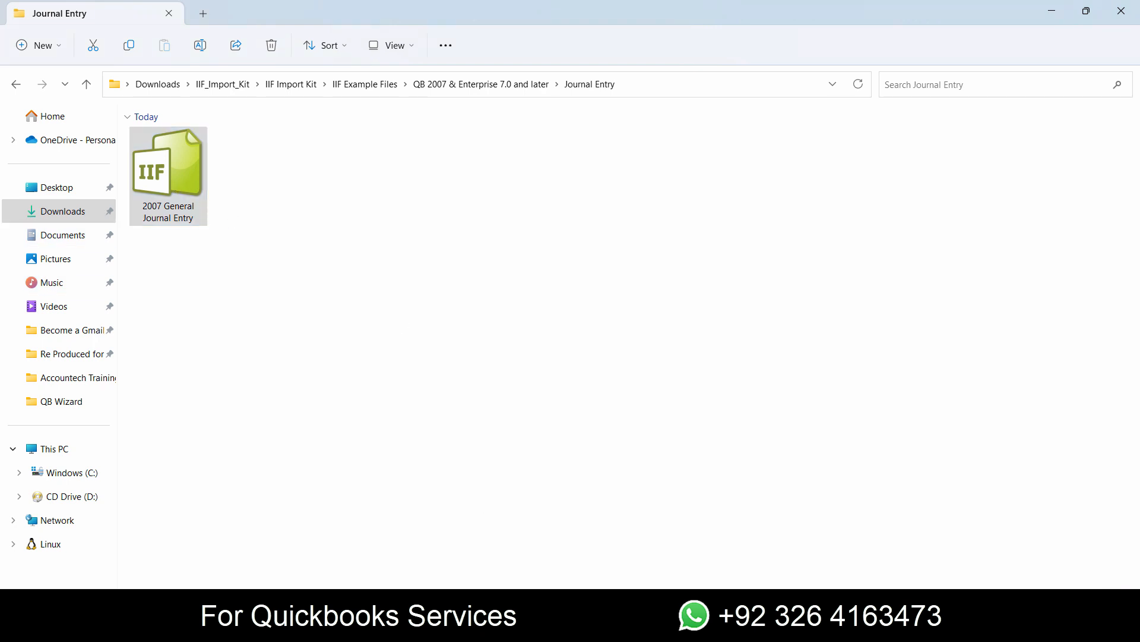
- Start Excel and browse for a workbook to open, down to the Journal Entry folder of the QB 2007 & Enterprise 7.0 examples
{"action": "key", "text": "super"}
{"action": "type", "text": "e"}
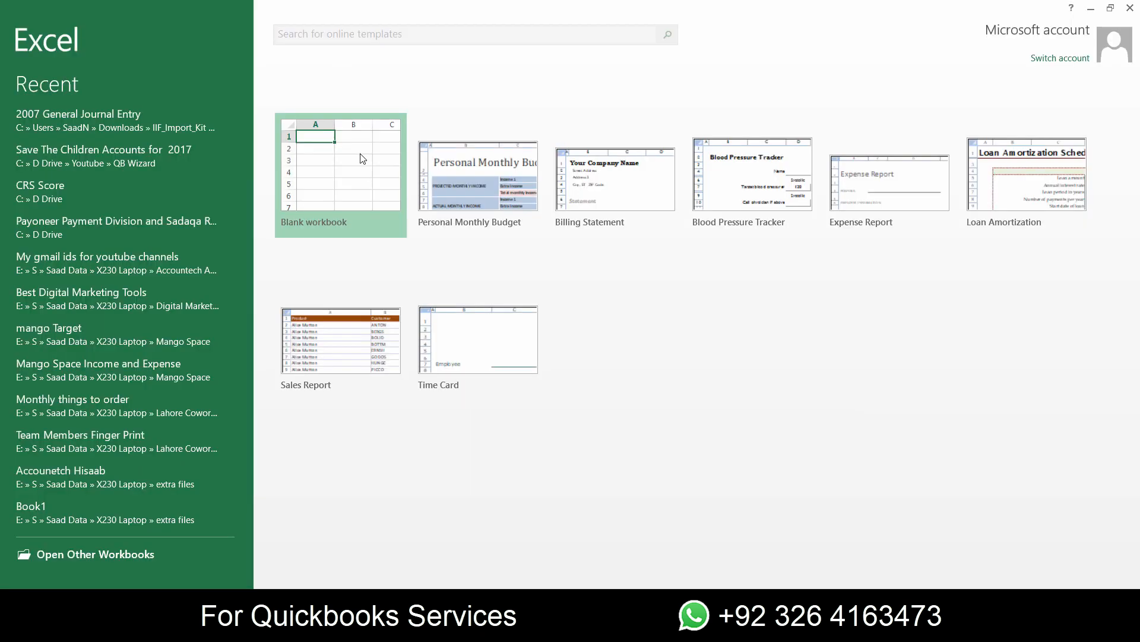
{"action": "left_click", "coordinate": [111, 558]}
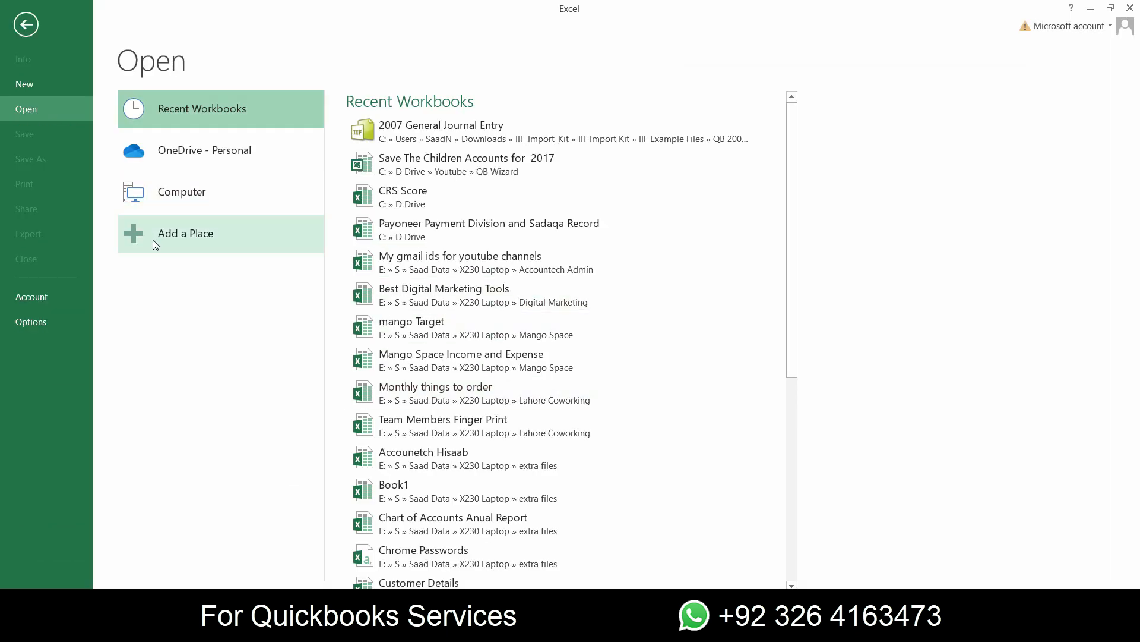
{"action": "left_click", "coordinate": [205, 191]}
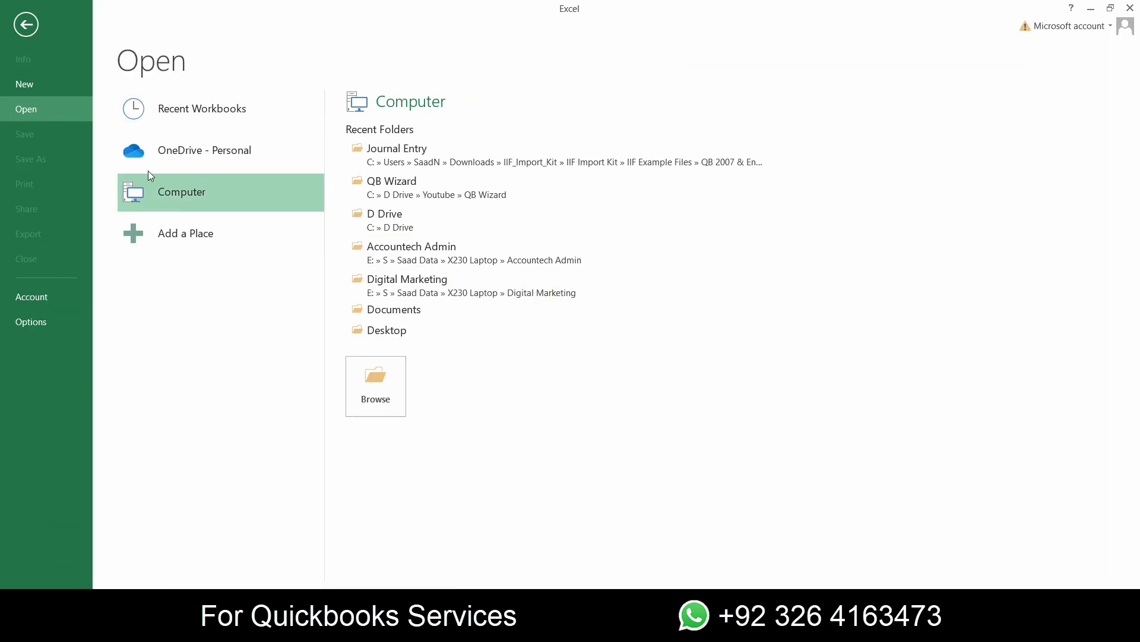
{"action": "left_click", "coordinate": [362, 397]}
{"action": "double_click", "coordinate": [199, 266]}
{"action": "double_click", "coordinate": [234, 147]}
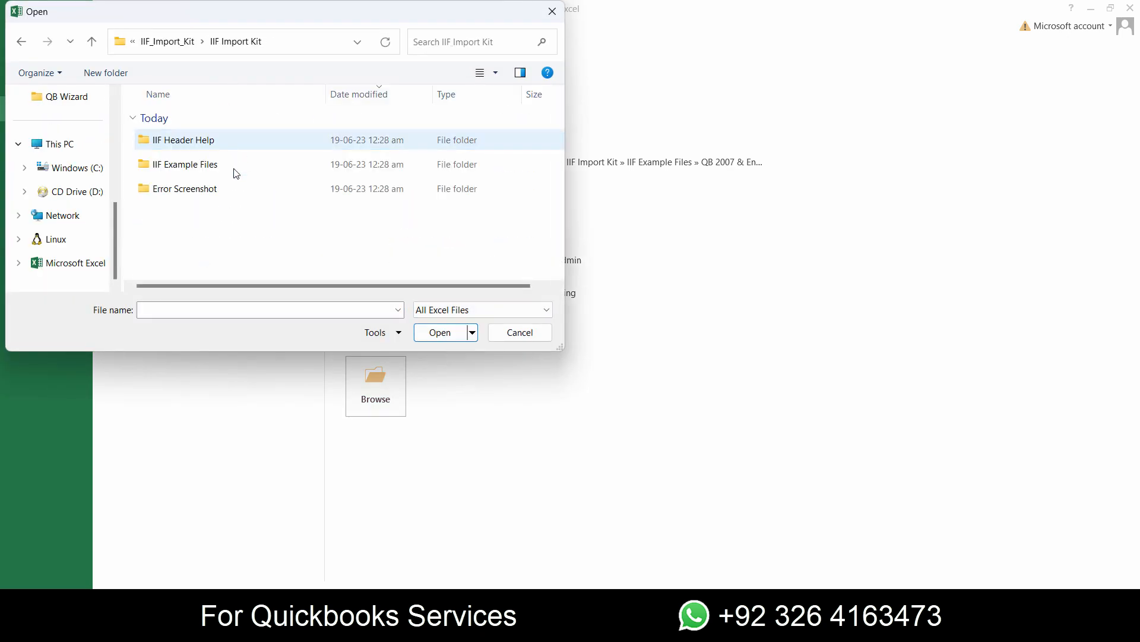
{"action": "double_click", "coordinate": [234, 166]}
{"action": "double_click", "coordinate": [234, 167]}
{"action": "double_click", "coordinate": [214, 214]}
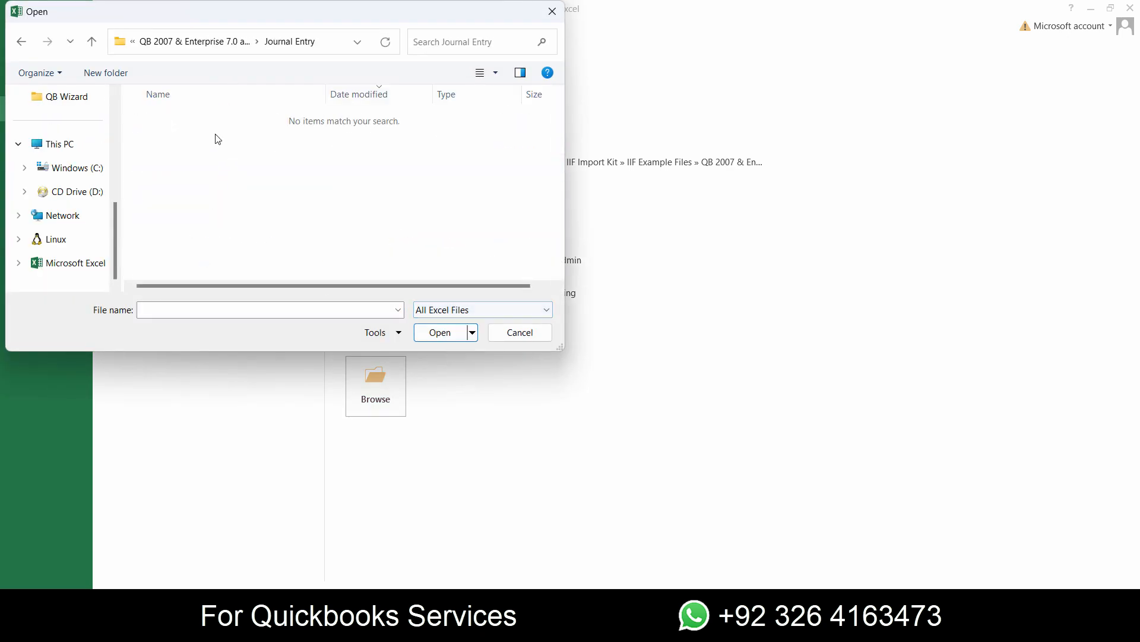
- Show all file types, open 2007 General Journal Entry and finish the text import with the default delimited settings
{"action": "left_click", "coordinate": [474, 312]}
{"action": "left_click", "coordinate": [458, 325]}
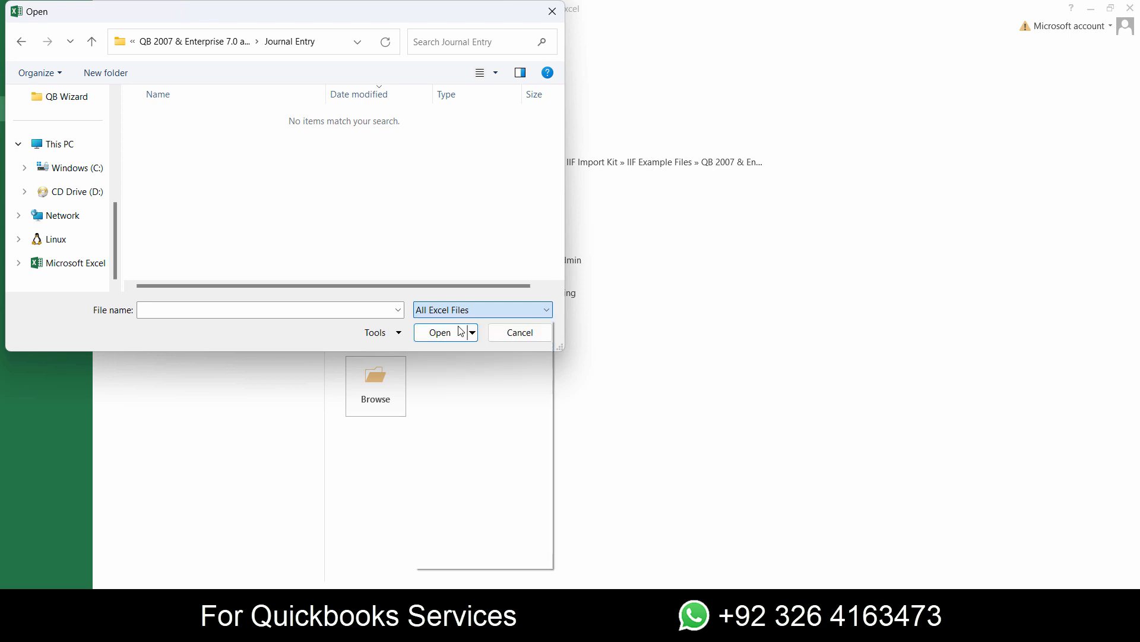
{"action": "left_click", "coordinate": [237, 152]}
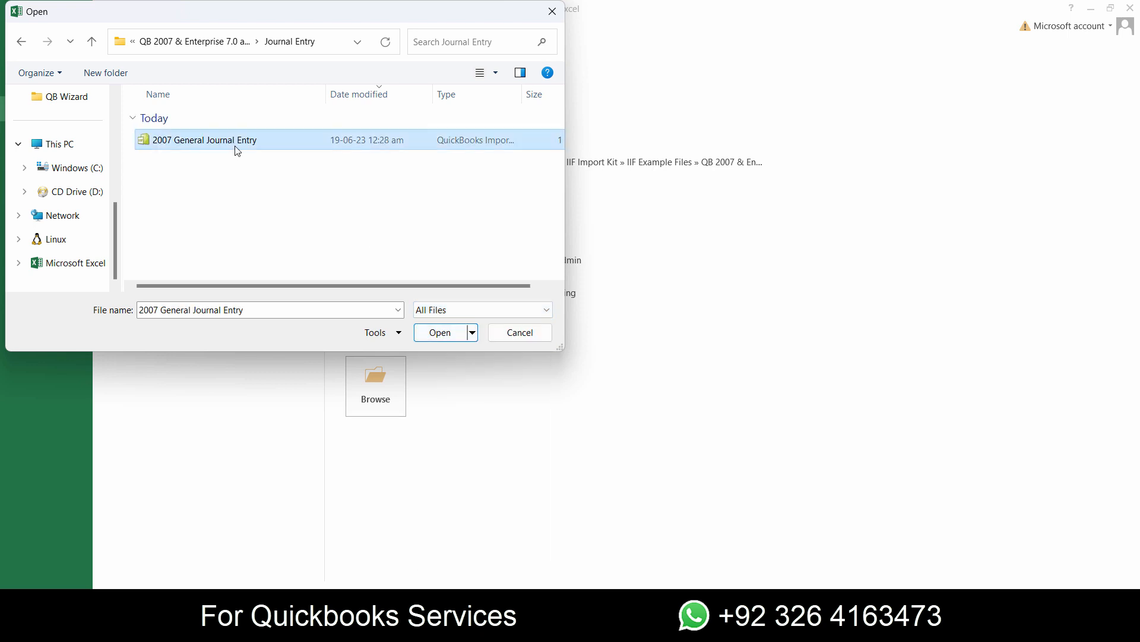
{"action": "left_click", "coordinate": [440, 332]}
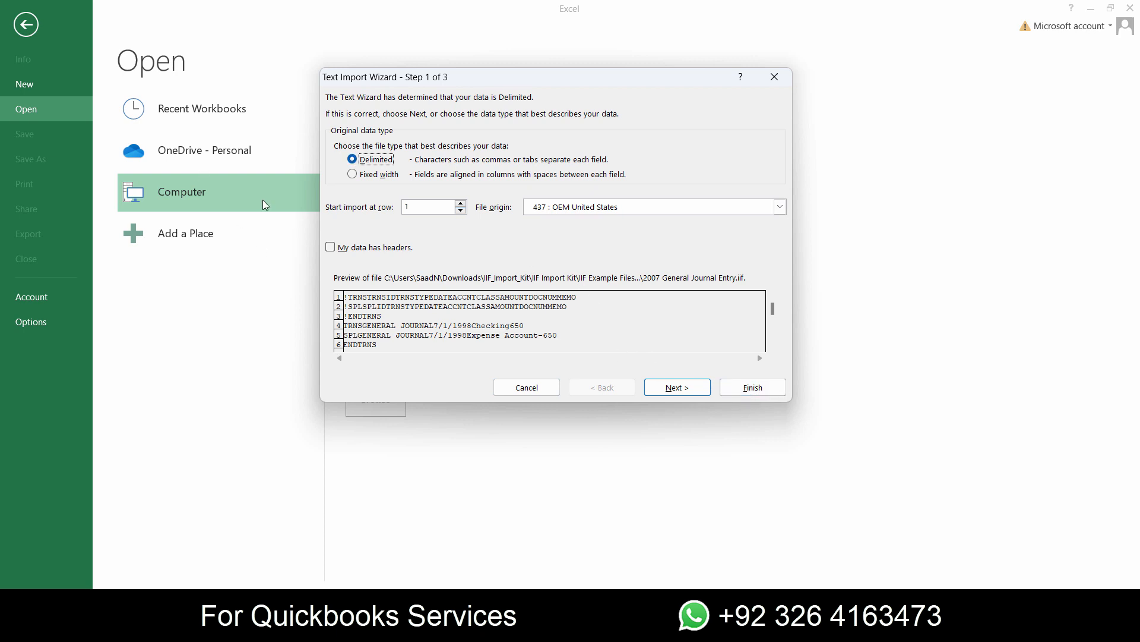
{"action": "left_click", "coordinate": [775, 391]}
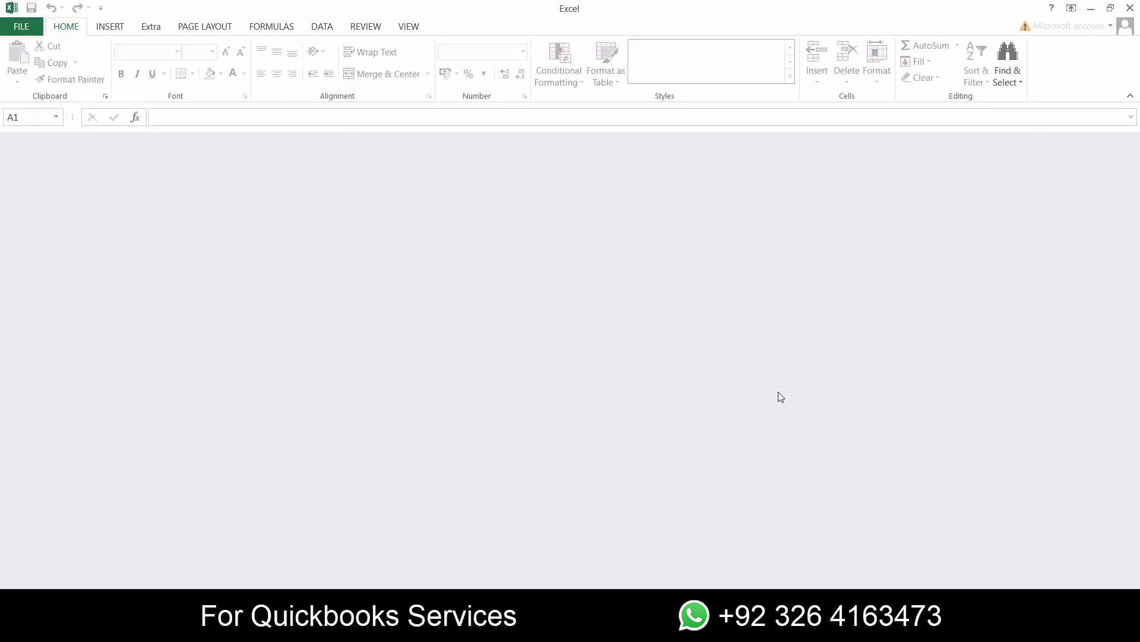
- Auto-fit columns A to I and widen column C slightly so its entries fit
{"action": "left_click_drag", "start_coordinate": [45, 139], "coordinate": [442, 138]}
{"action": "double_click", "coordinate": [447, 139]}
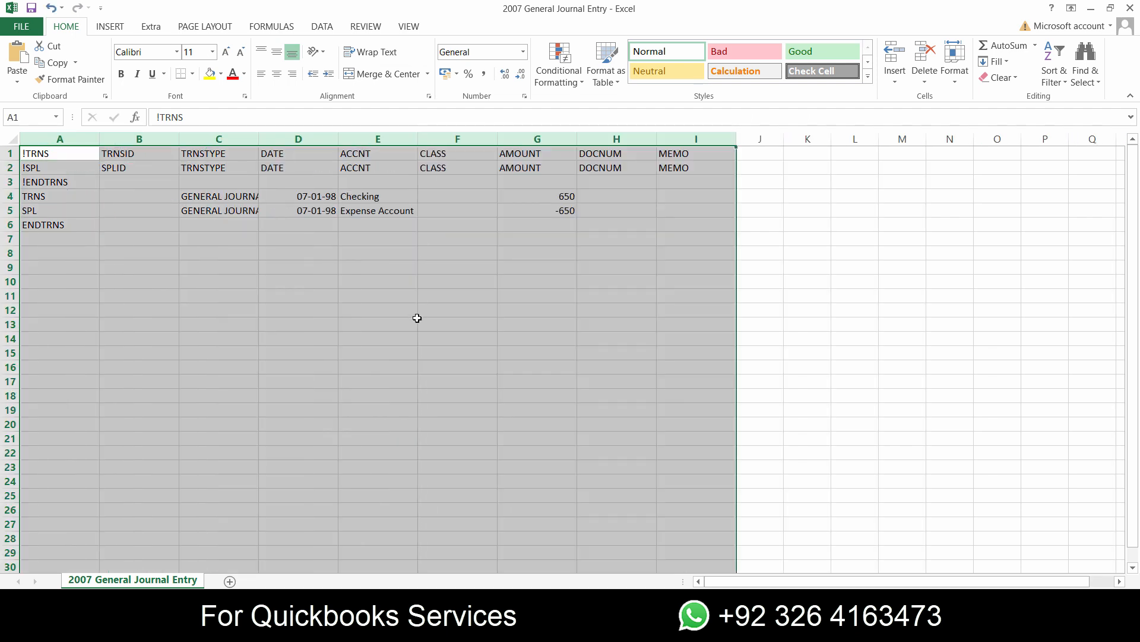
{"action": "left_click", "coordinate": [416, 319]}
{"action": "left_click_drag", "start_coordinate": [259, 139], "coordinate": [277, 139]}
- Examine the account names, TRNS marker and transaction type in the sample journal rows
{"action": "left_click", "coordinate": [396, 199]}
{"action": "left_click", "coordinate": [393, 214]}
{"action": "left_click", "coordinate": [392, 310]}
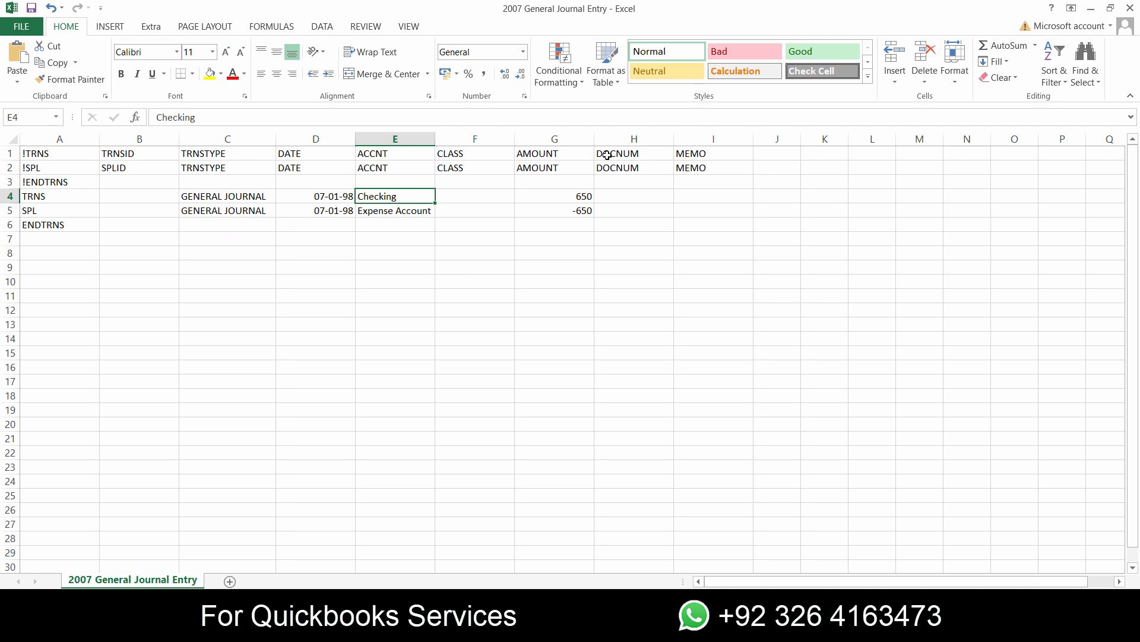
{"action": "left_click", "coordinate": [31, 201]}
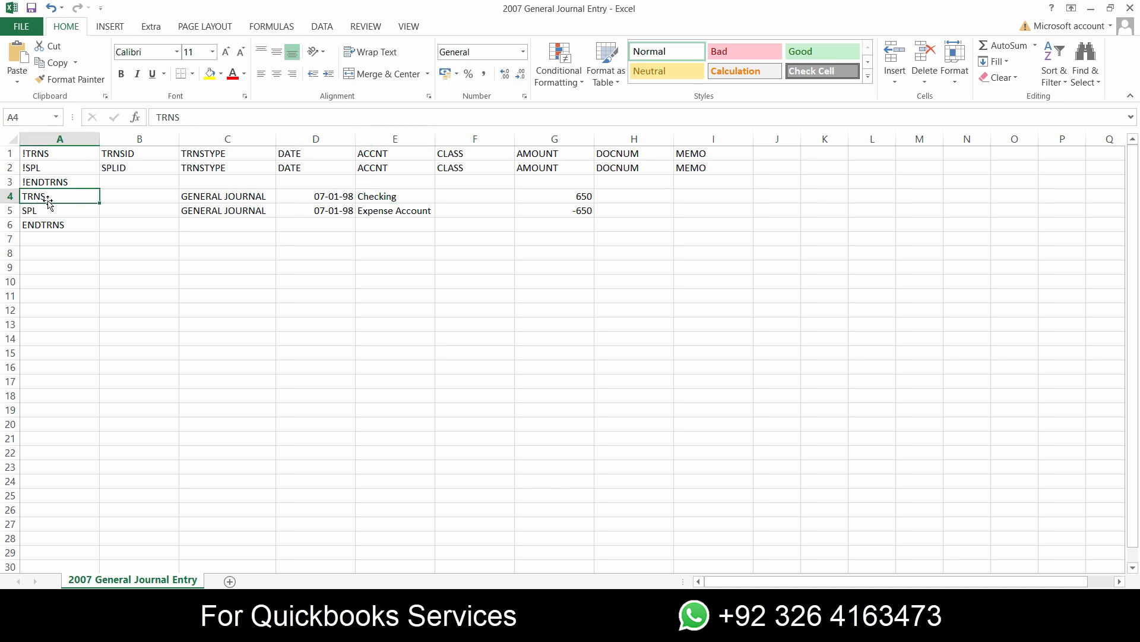
{"action": "left_click", "coordinate": [201, 197]}
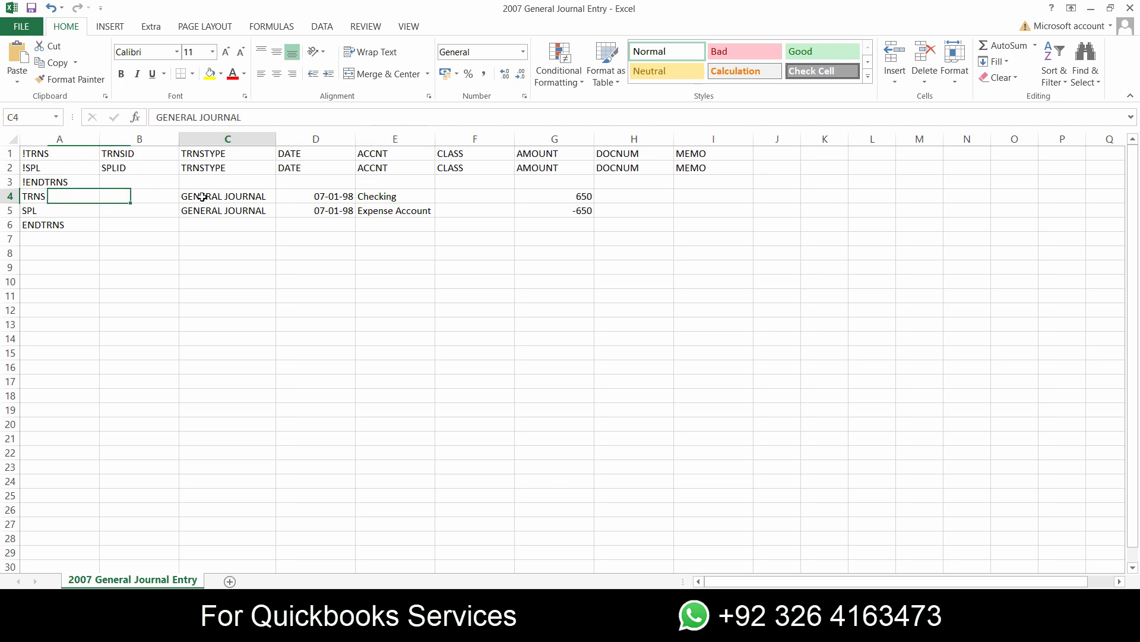
{"action": "left_click", "coordinate": [47, 198]}
{"action": "left_click", "coordinate": [262, 200]}
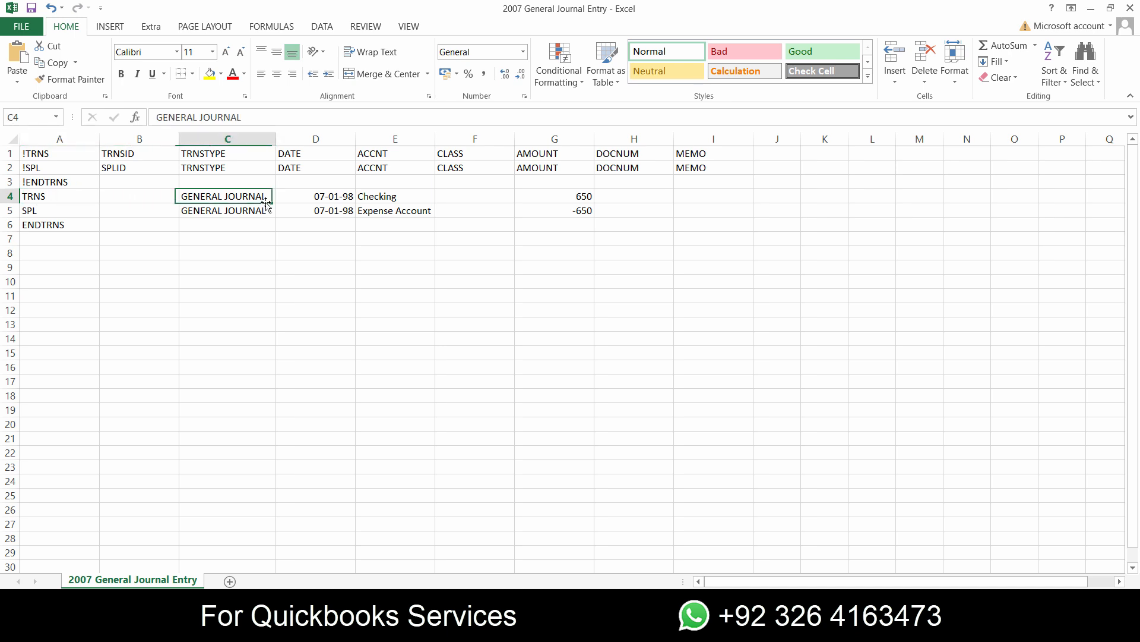
- Set the date of the TRNS row in D4 to 19-06-2023
{"action": "left_click", "coordinate": [336, 200]}
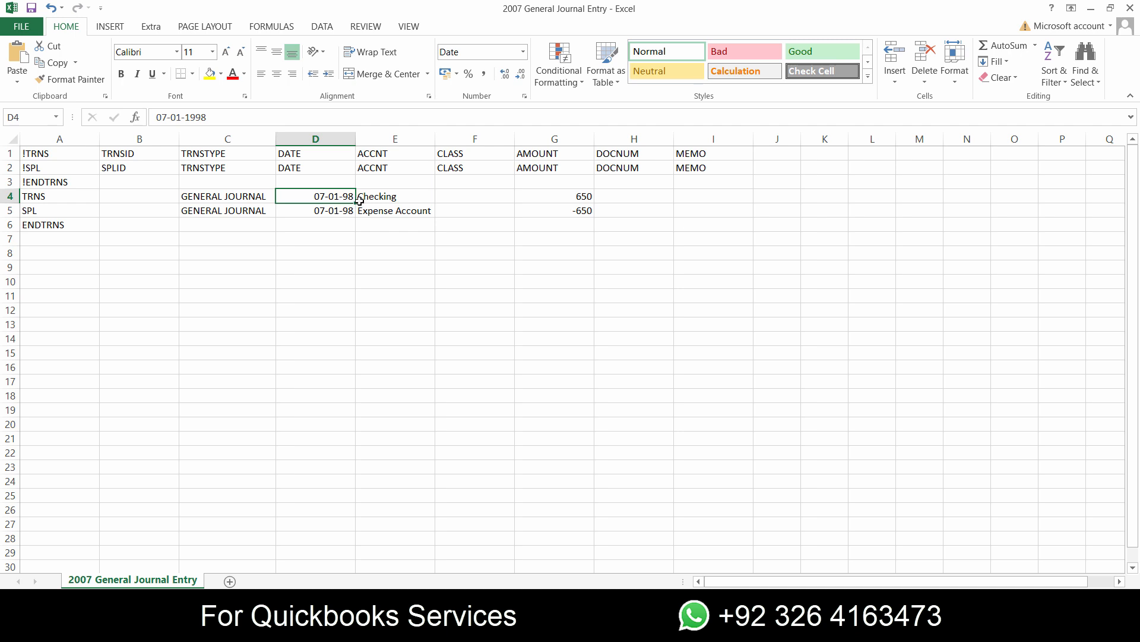
{"action": "type", "text": "19"}
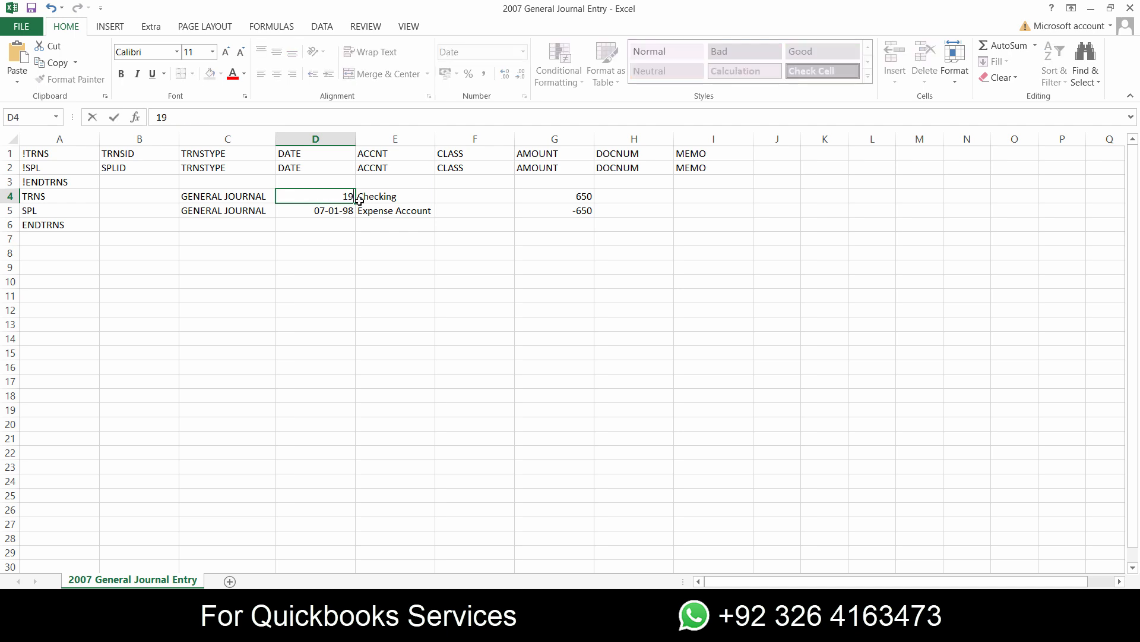
{"action": "type", "text": "-06-202"}
{"action": "type", "text": "3"}
{"action": "key", "text": "Tab"}
{"action": "key", "text": "Tab"}
- Fill the TRNS row's date down into the SPL row in D5
{"action": "key", "text": "Down"}
{"action": "key", "text": "Left"}
{"action": "key", "text": "Left"}
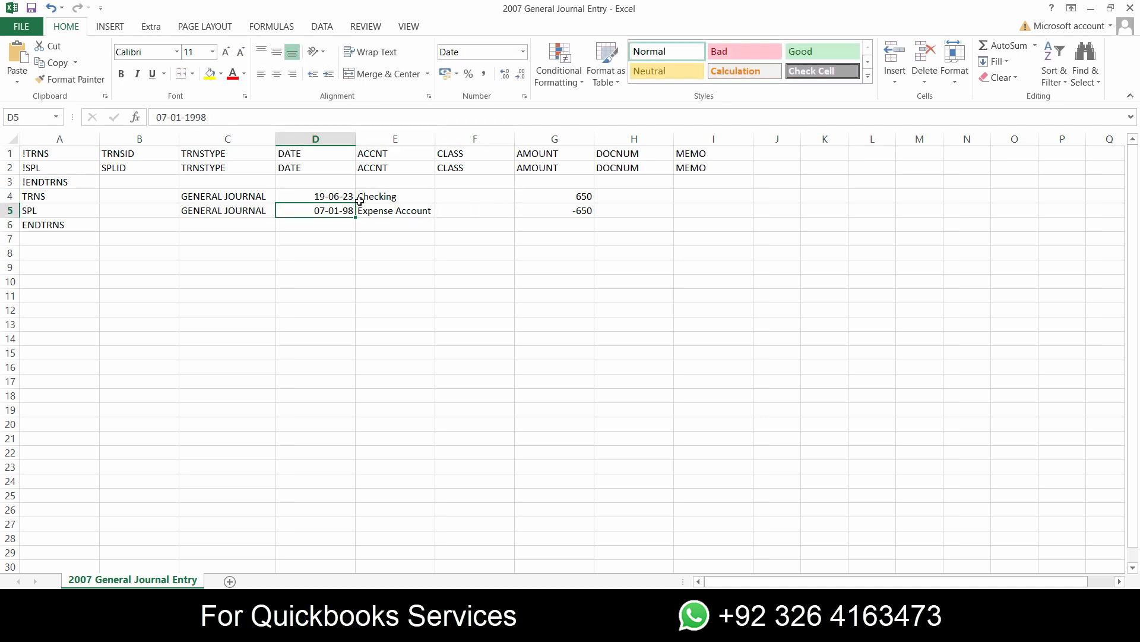
{"action": "type", "text": "d"}
{"action": "key", "text": "Escape"}
{"action": "key", "text": "ctrl+d"}
- Change the account of the TRNS row in E4 to Rent Expense
{"action": "key", "text": "Right"}
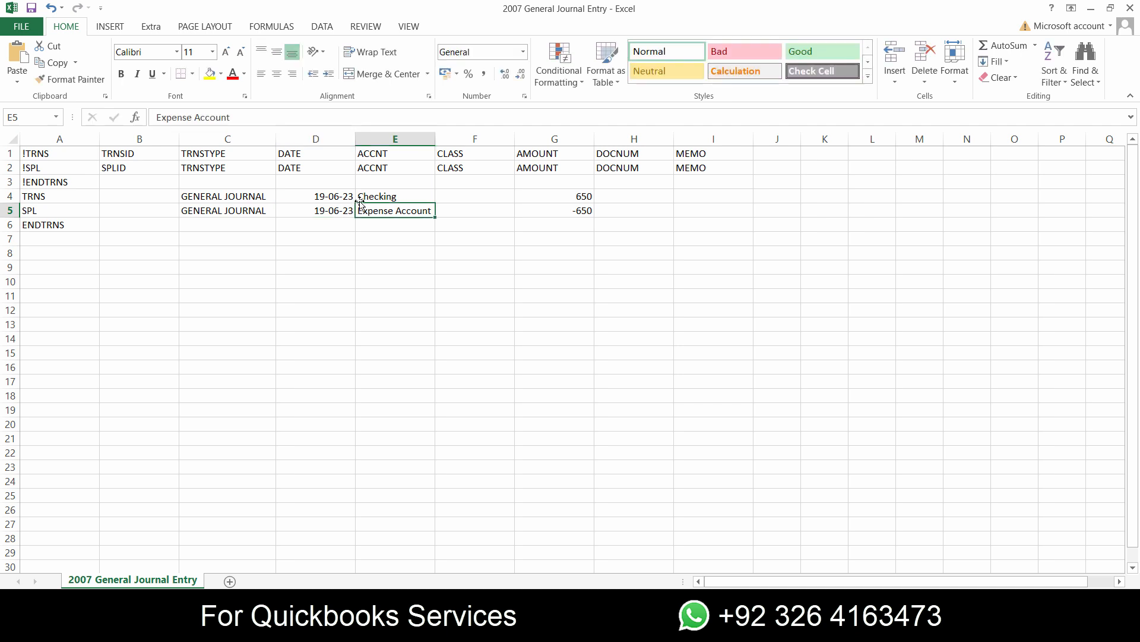
{"action": "key", "text": "Up"}
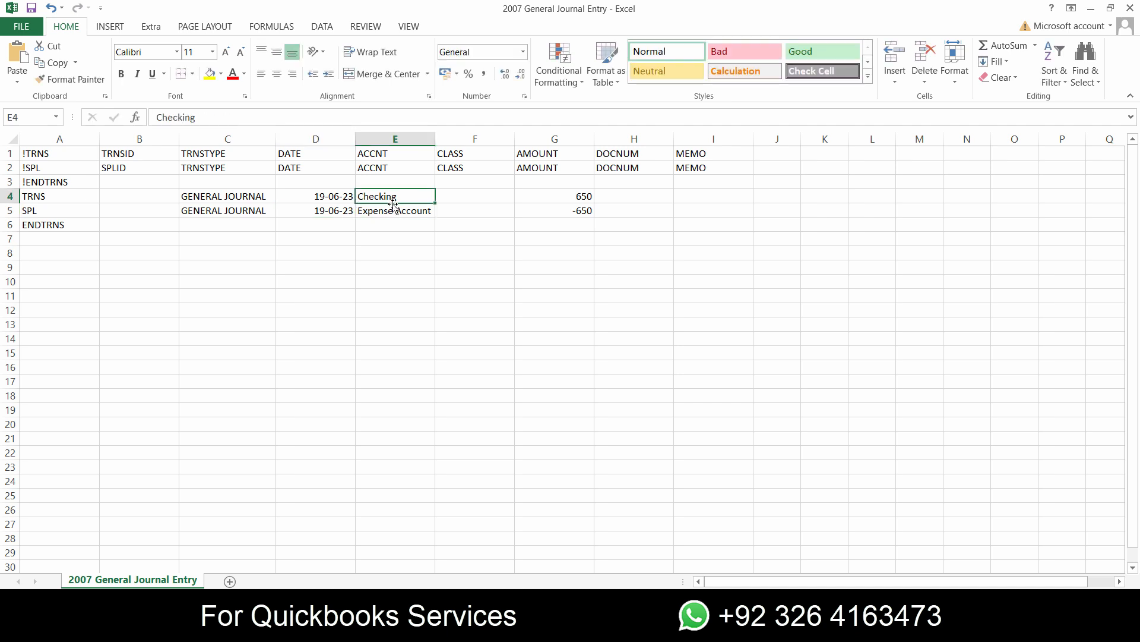
{"action": "type", "text": "Rent"}
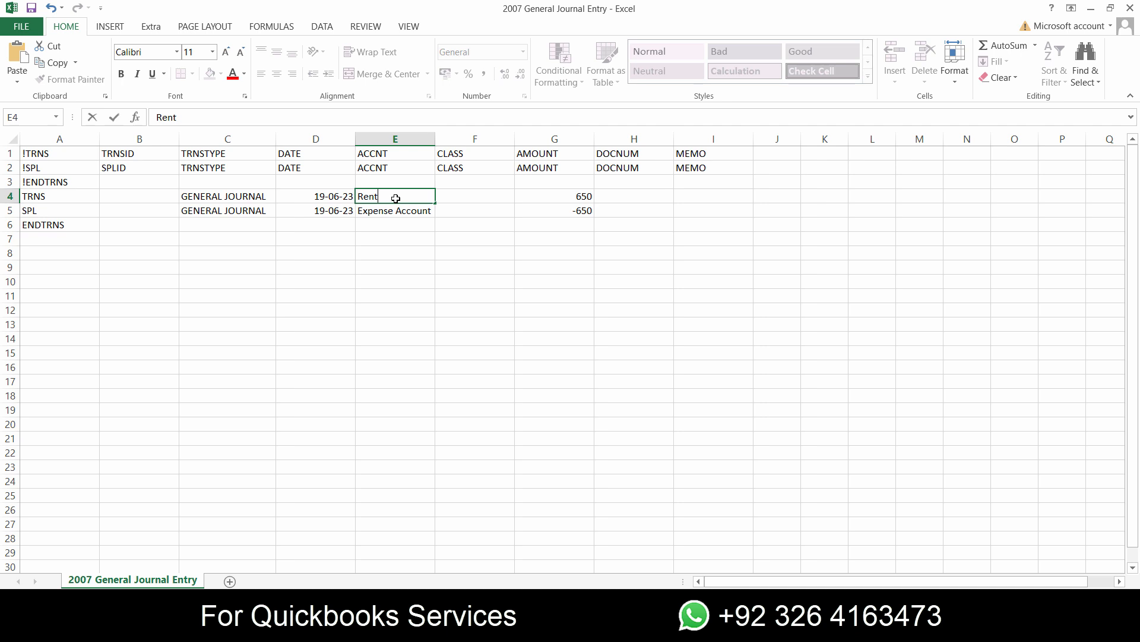
{"action": "type", "text": " Expense"}
{"action": "key", "text": "Tab"}
- Change the account of the SPL row in E5 to Cash
{"action": "key", "text": "Tab"}
{"action": "key", "text": "Down"}
{"action": "key", "text": "Down"}
{"action": "key", "text": "Left"}
{"action": "key", "text": "Left"}
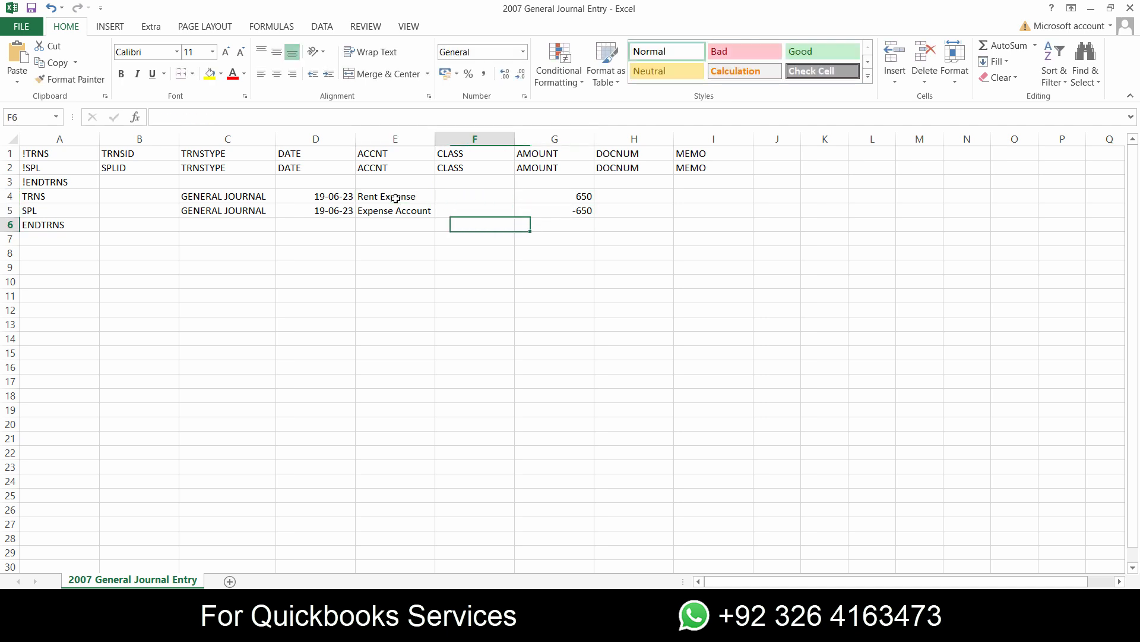
{"action": "key", "text": "Up"}
{"action": "type", "text": "Cash"}
{"action": "key", "text": "Tab"}
- Set the amounts to 15000 in the Rent Expense row and -15000 in the Cash row
{"action": "left_click", "coordinate": [581, 197]}
{"action": "type", "text": "15000"}
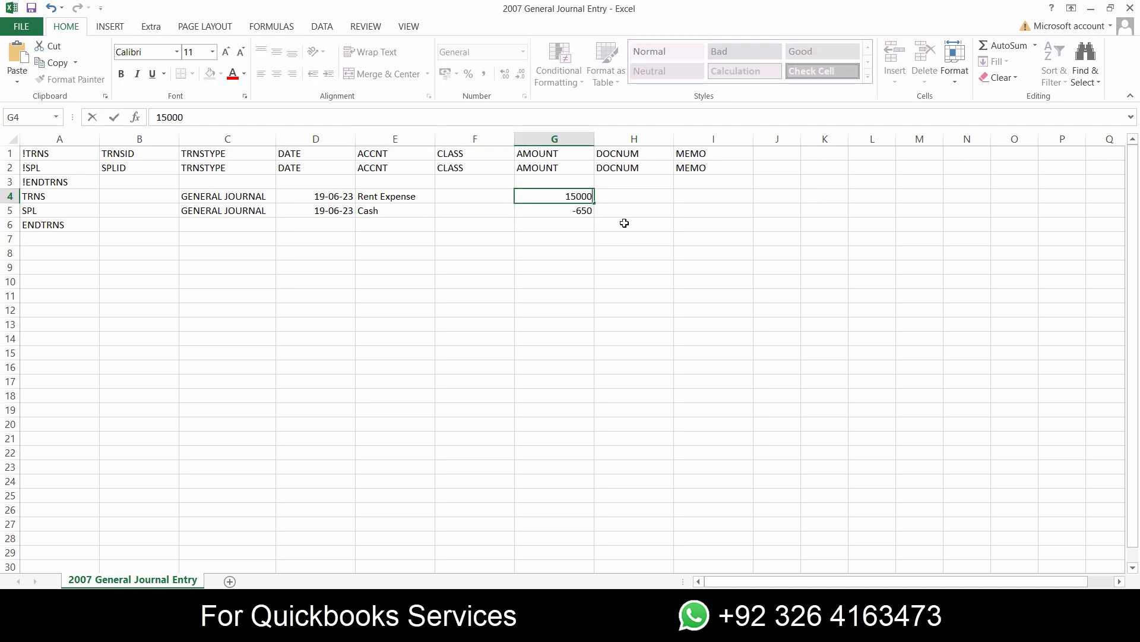
{"action": "key", "text": "Return"}
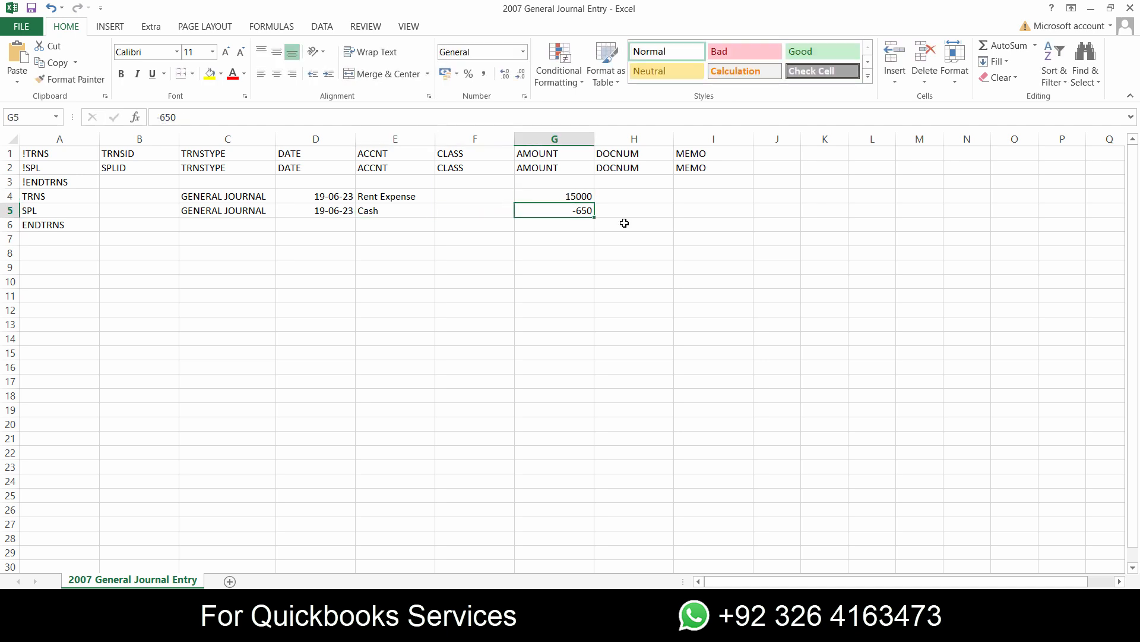
{"action": "type", "text": "-15000"}
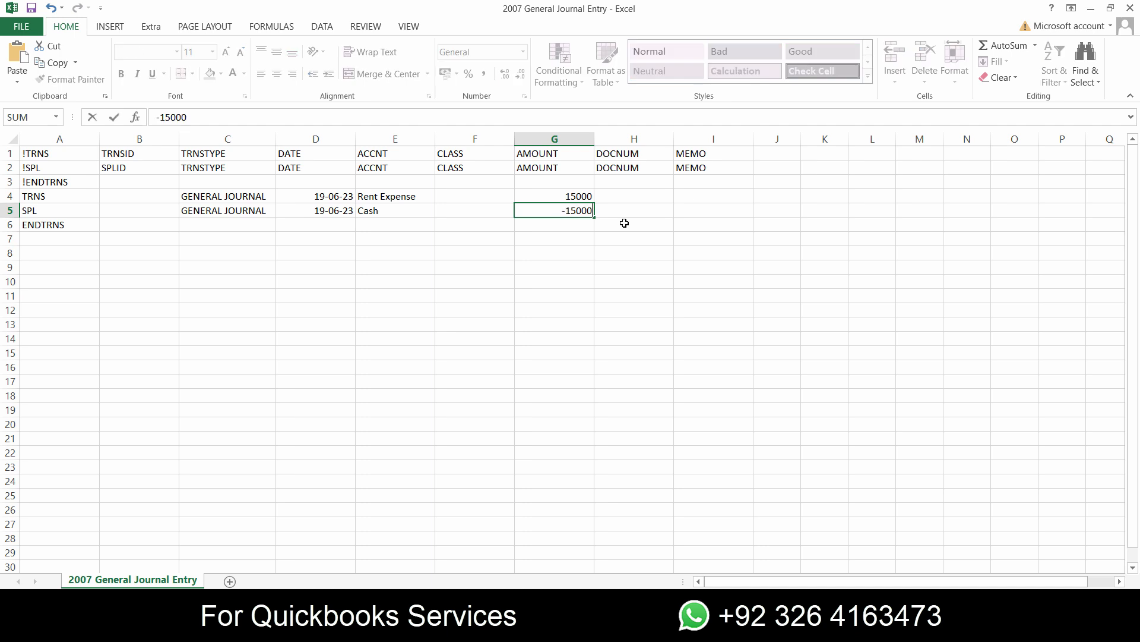
{"action": "key", "text": "Return"}
{"action": "left_click", "coordinate": [586, 196]}
{"action": "left_click", "coordinate": [585, 211]}
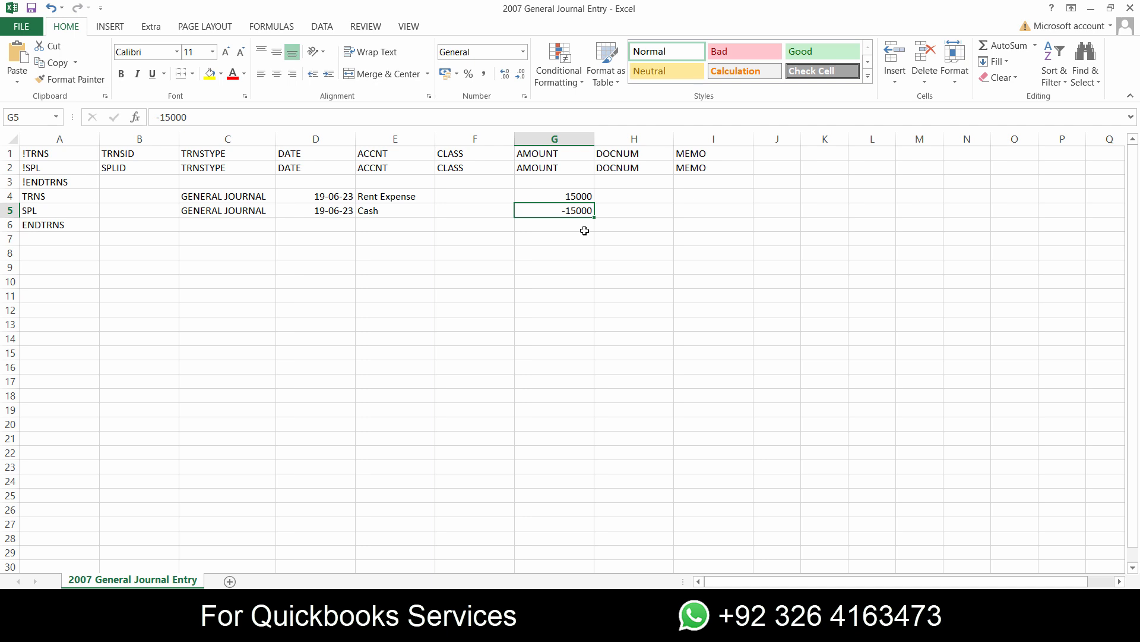
- Switch to QuickBooks and open the company's Chart of Accounts
{"action": "left_click", "coordinate": [717, 628]}
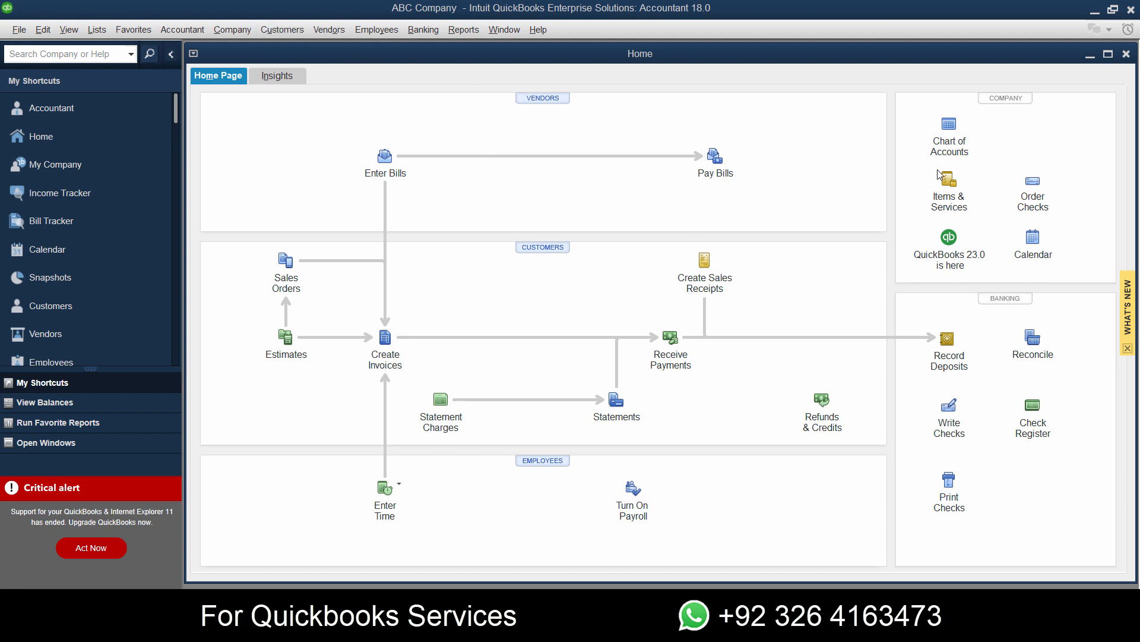
{"action": "left_click", "coordinate": [950, 135]}
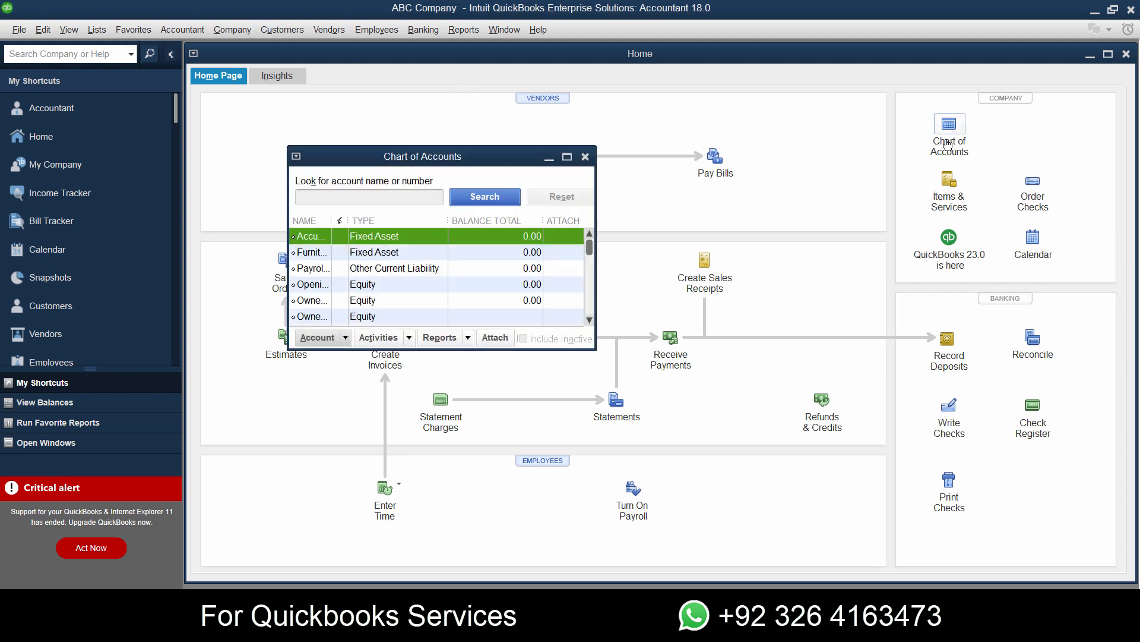
- Try to add a new Expense account named Rent Expense from the enlarged Chart of Accounts
{"action": "left_click", "coordinate": [571, 155]}
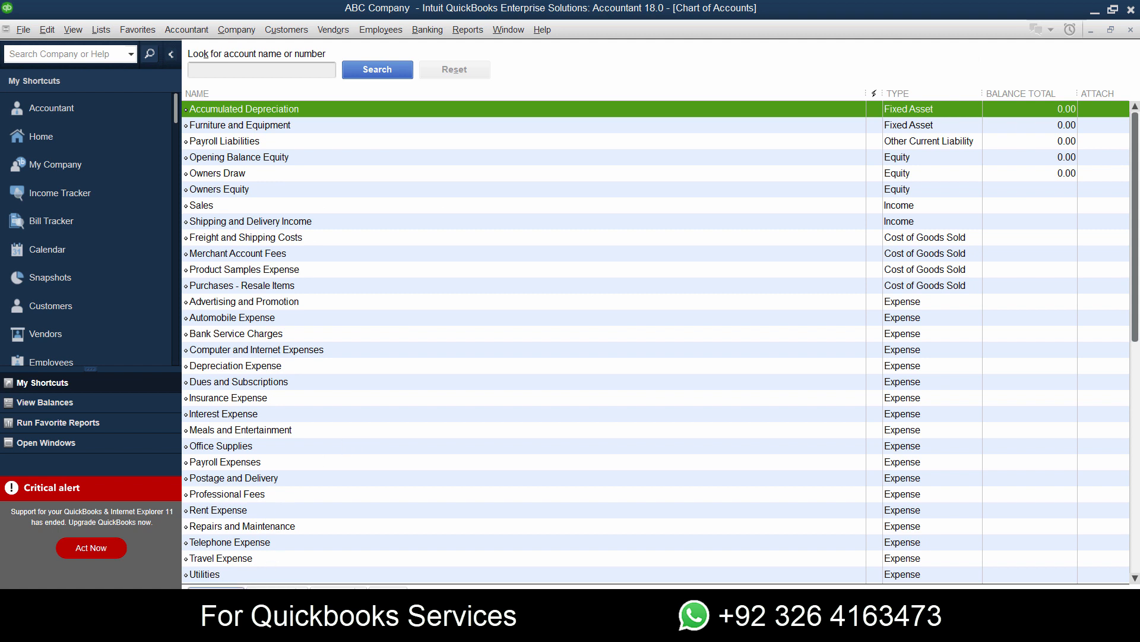
{"action": "left_click", "coordinate": [238, 594]}
{"action": "left_click", "coordinate": [237, 594]}
{"action": "left_click", "coordinate": [235, 594]}
{"action": "left_click", "coordinate": [250, 389]}
{"action": "left_click", "coordinate": [253, 127]}
{"action": "left_click", "coordinate": [596, 340]}
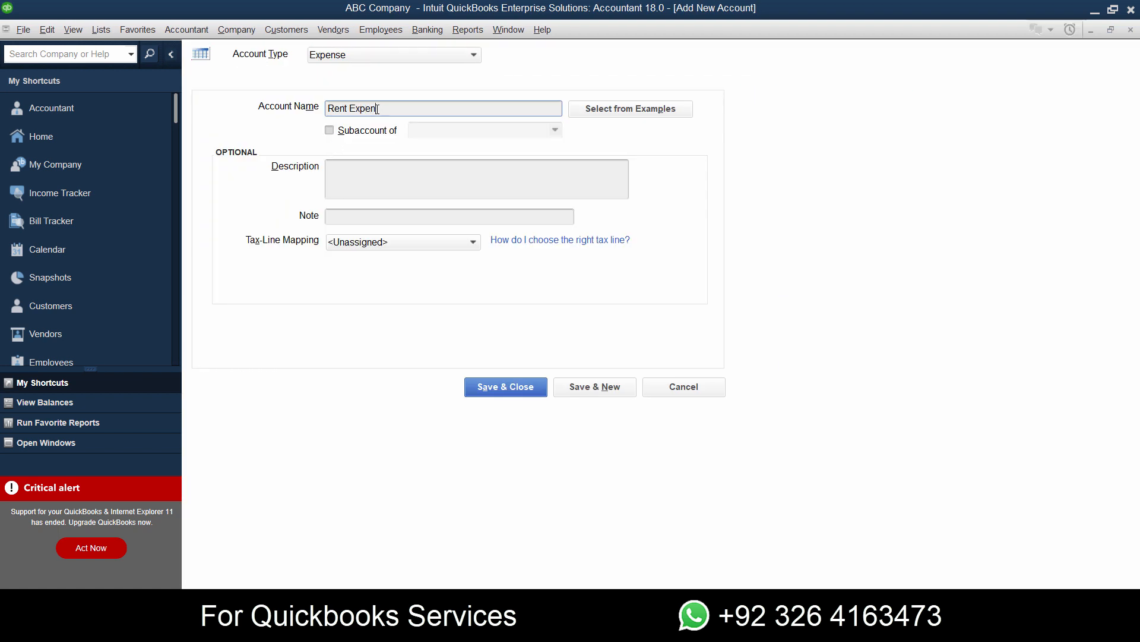
{"action": "key", "text": "Tab"}
{"action": "left_click", "coordinate": [526, 394]}
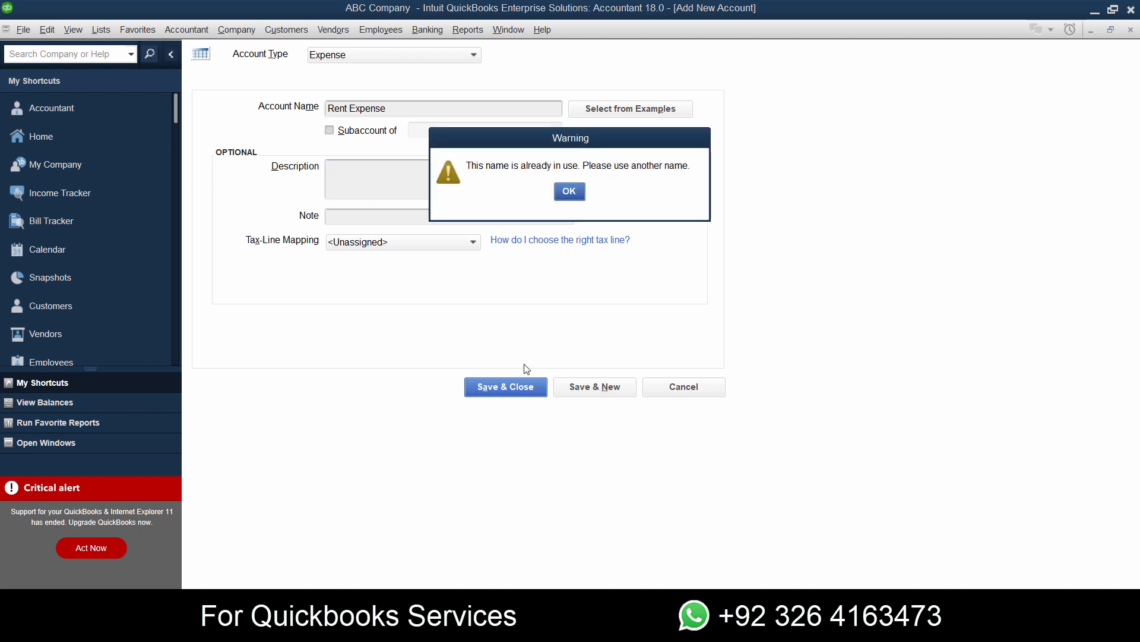
{"action": "left_click", "coordinate": [570, 191]}
{"action": "left_click", "coordinate": [680, 387]}
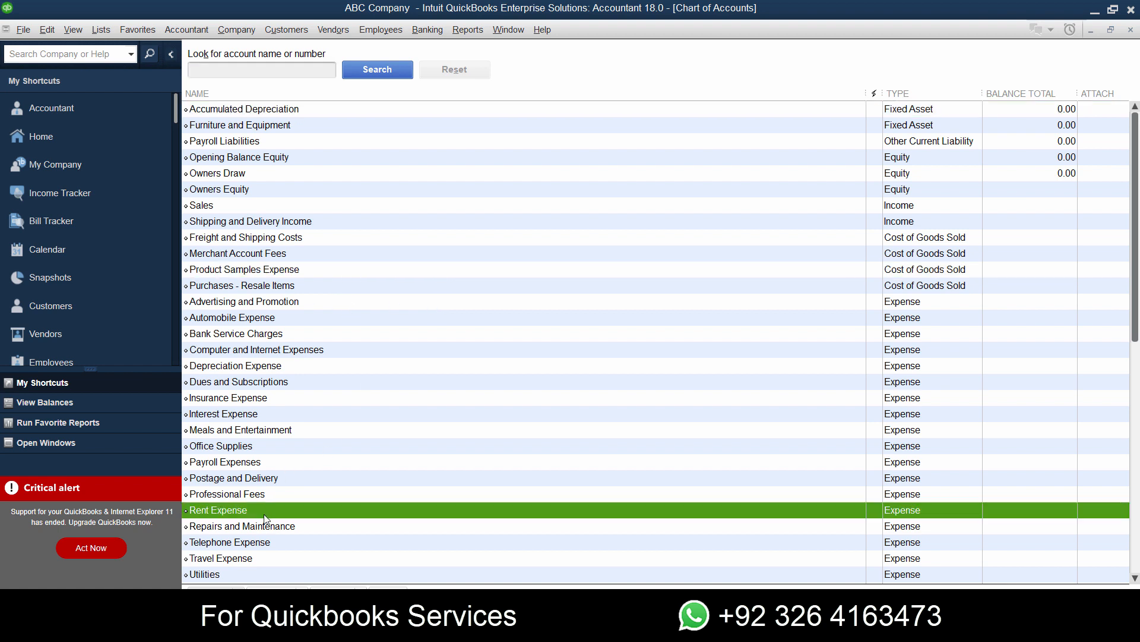
- Look through the Chart of Accounts for an existing Cash account
{"action": "left_click", "coordinate": [291, 264]}
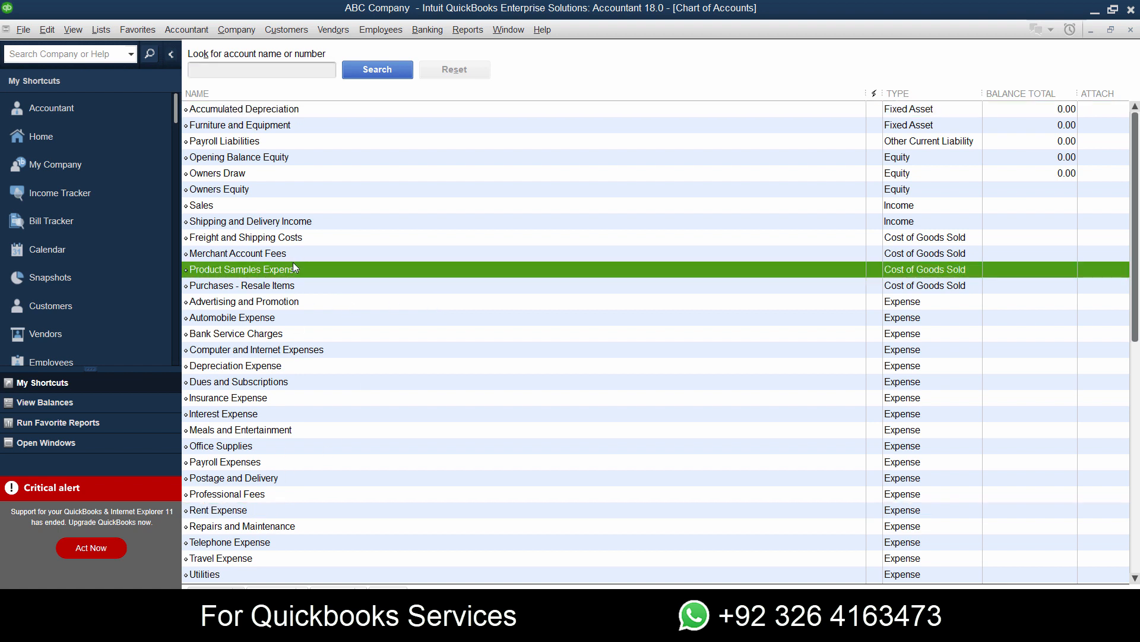
{"action": "key", "text": "c"}
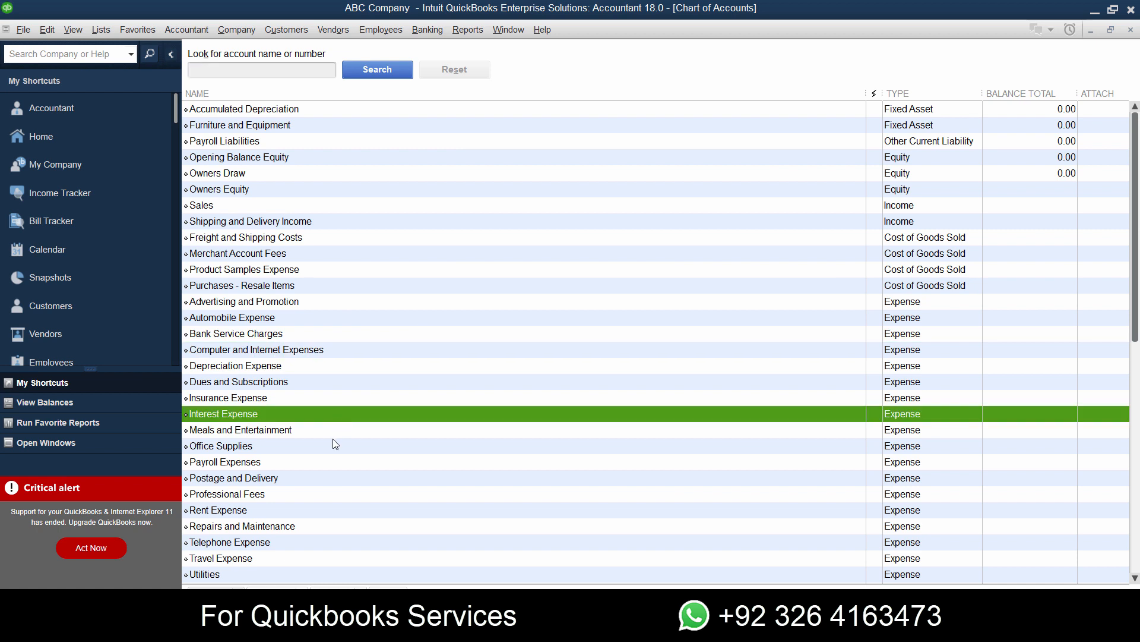
{"action": "scroll", "coordinate": [332, 446], "scroll_direction": "down", "scroll_amount": 1}
{"action": "scroll", "coordinate": [331, 446], "scroll_direction": "up", "scroll_amount": 1}
{"action": "left_click", "coordinate": [308, 236]}
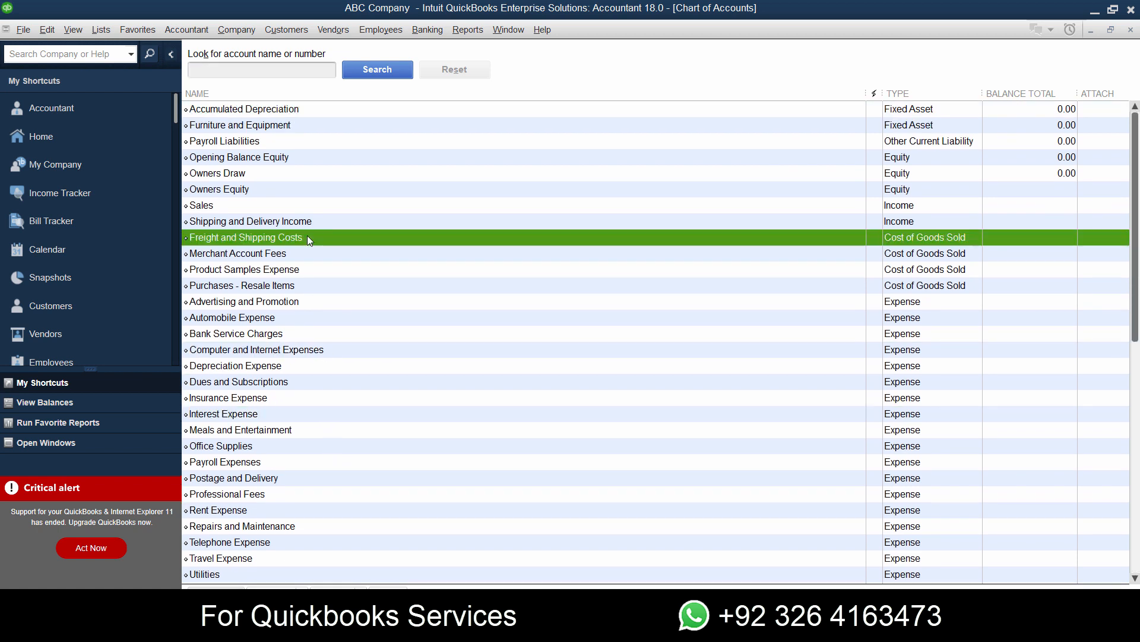
{"action": "scroll", "coordinate": [289, 297], "scroll_direction": "down", "scroll_amount": 1}
{"action": "left_click_drag", "start_coordinate": [291, 414], "coordinate": [305, 478]}
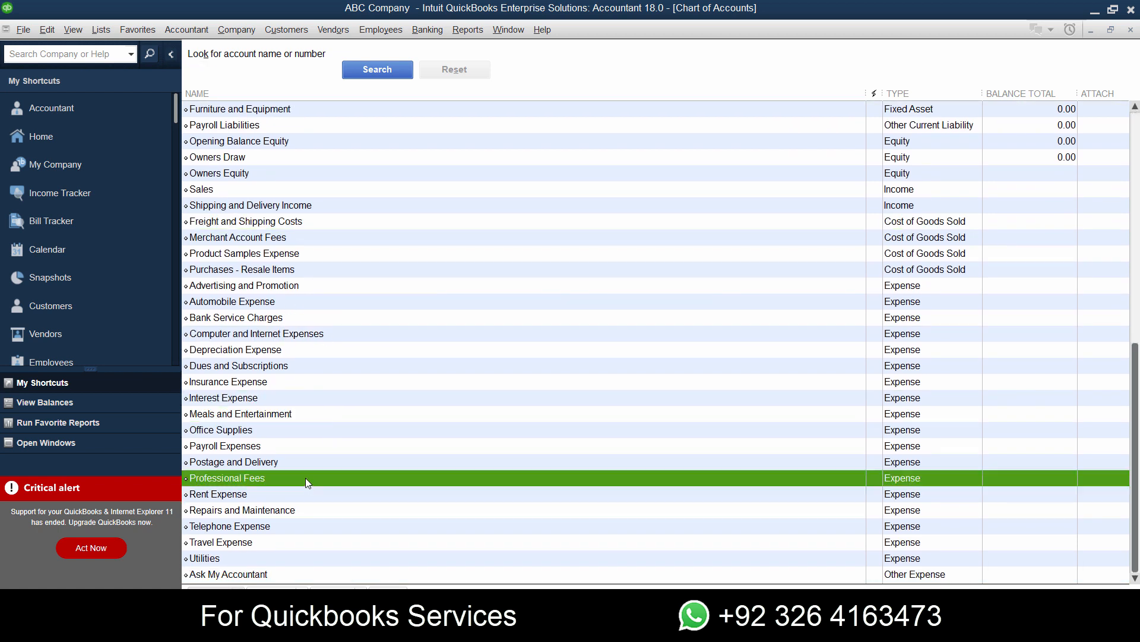
{"action": "scroll", "coordinate": [791, 373], "scroll_direction": "up", "scroll_amount": 1}
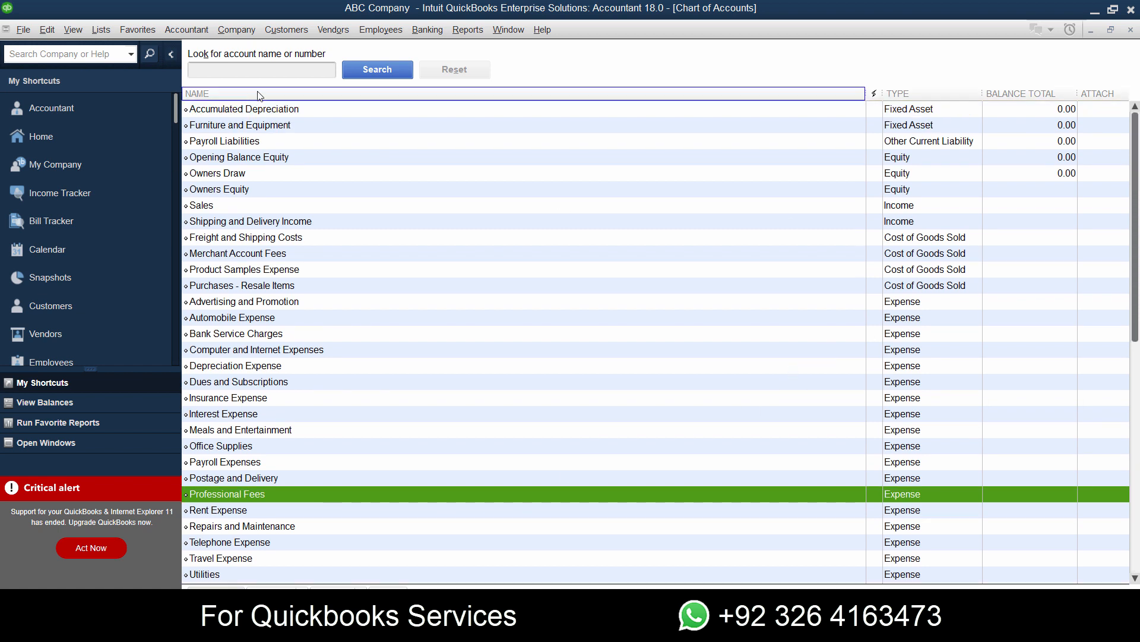
- Add a Bank account named Cash, matching the account name in the spreadsheet, and decline the bank feed setup
{"action": "left_click", "coordinate": [216, 591]}
{"action": "left_click", "coordinate": [260, 382]}
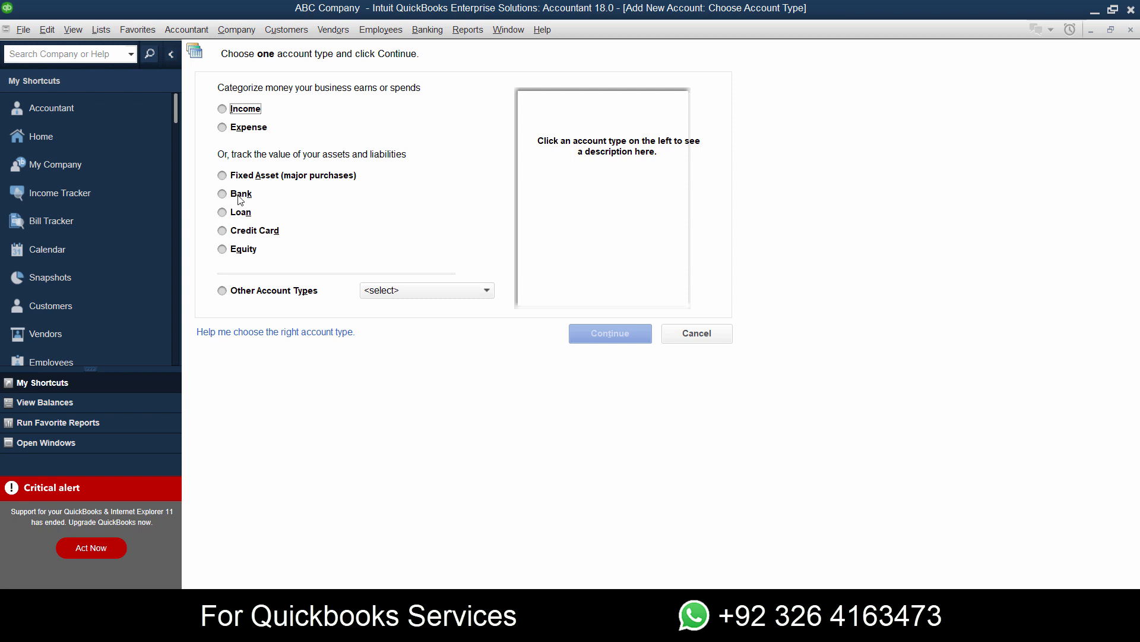
{"action": "left_click", "coordinate": [240, 198]}
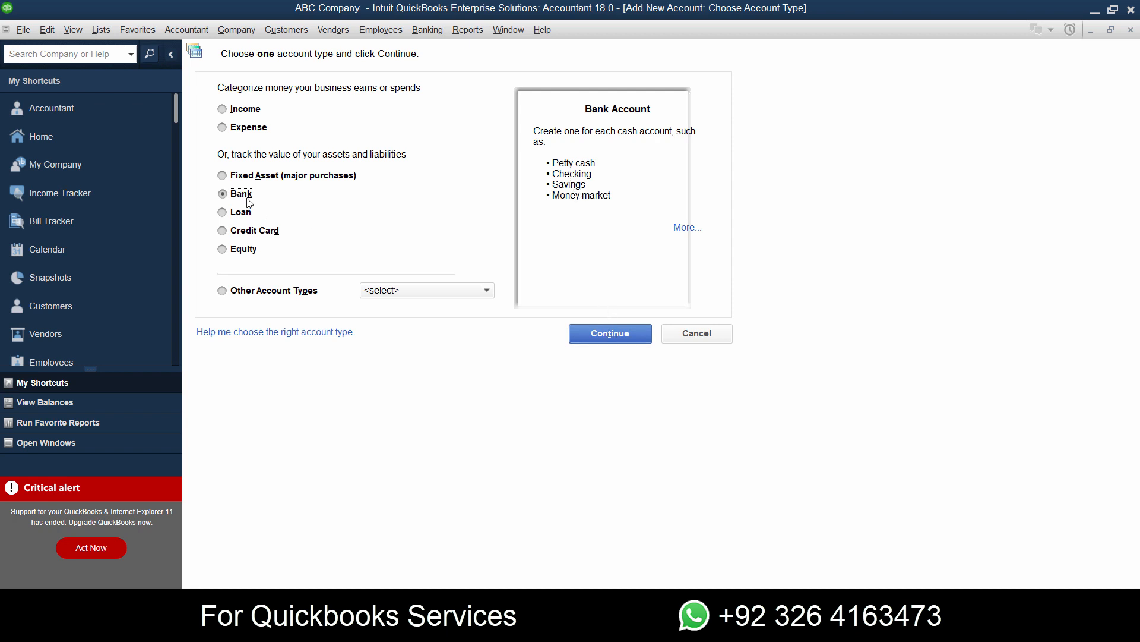
{"action": "left_click", "coordinate": [619, 344]}
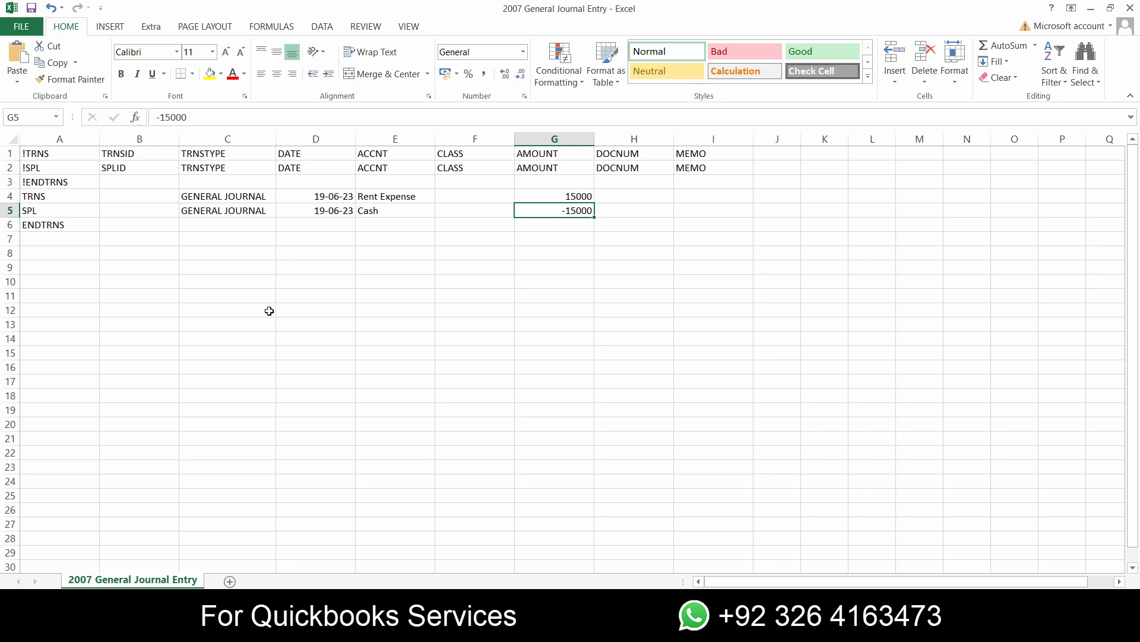
{"action": "left_click", "coordinate": [392, 214]}
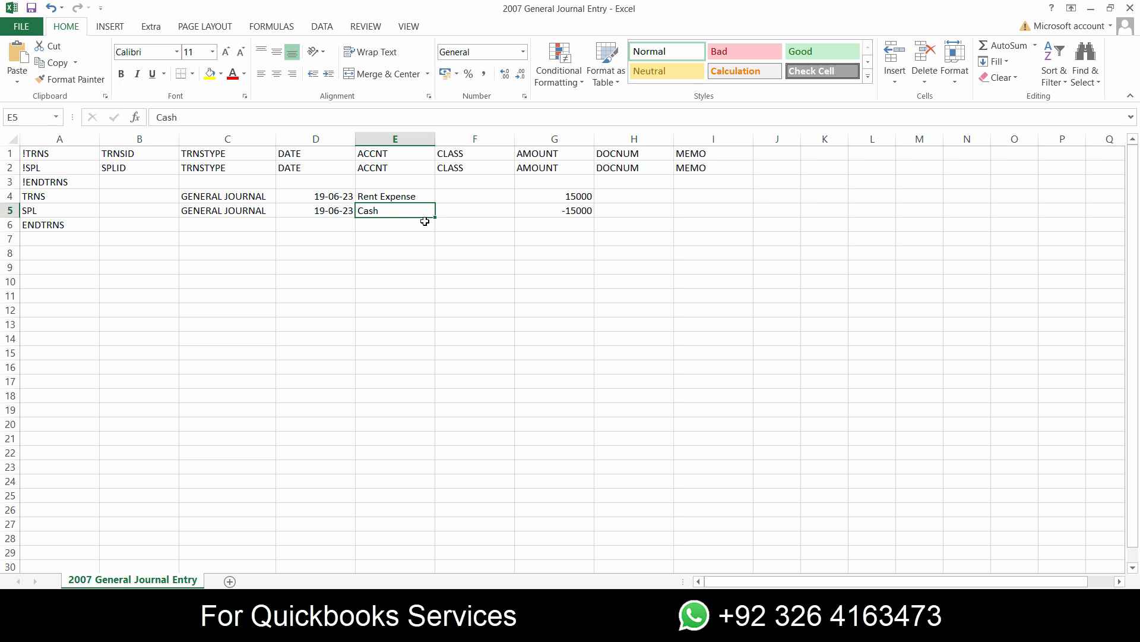
{"action": "key", "text": "alt+Tab"}
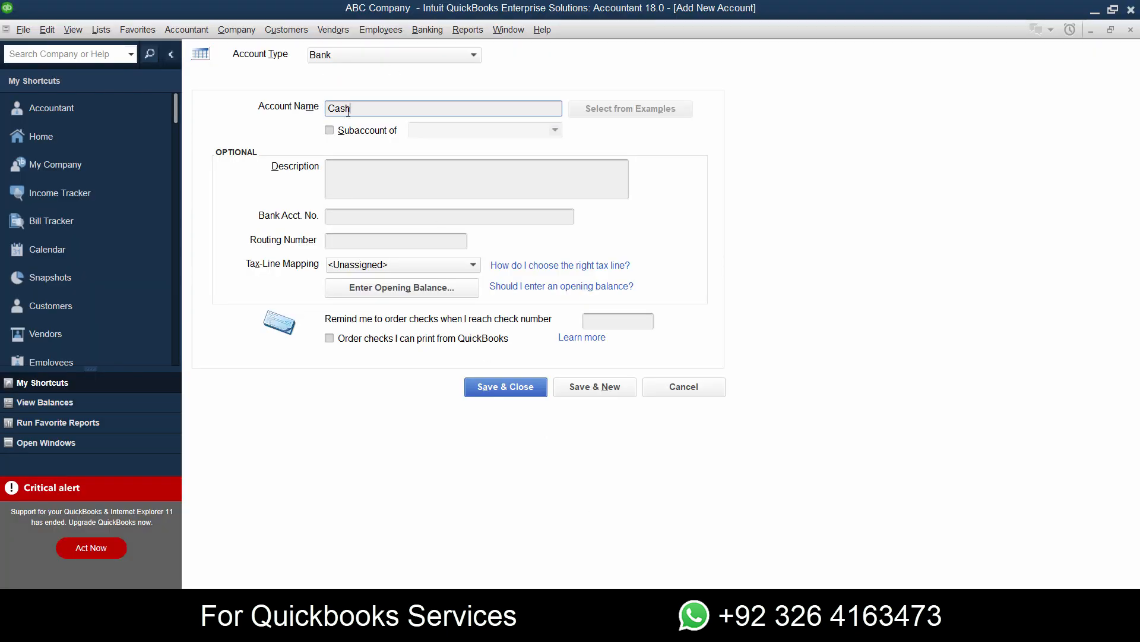
{"action": "left_click", "coordinate": [492, 384]}
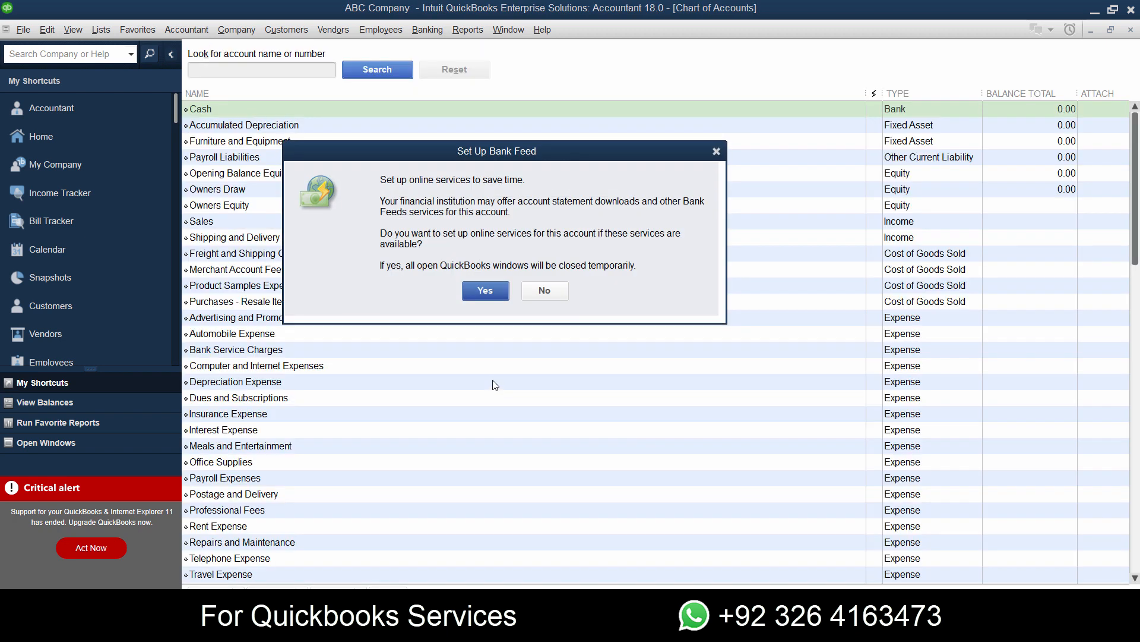
{"action": "left_click", "coordinate": [533, 292]}
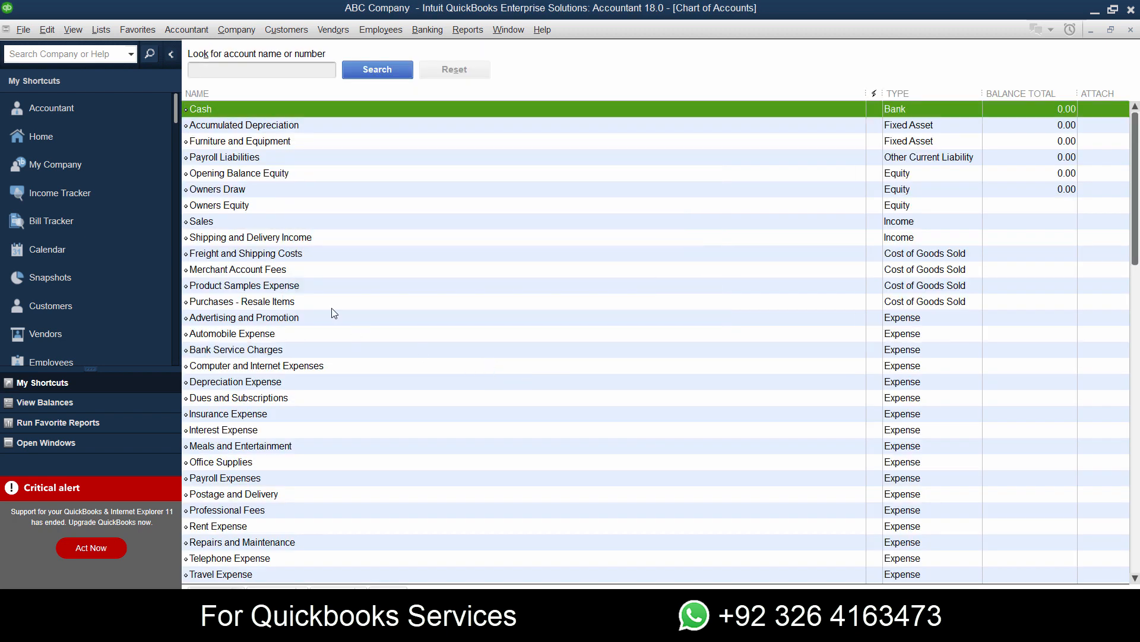
- Switch to Excel, save the journal entry file keeping the tab-delimited text format, and close the workbook
{"action": "key", "text": "alt+Tab"}
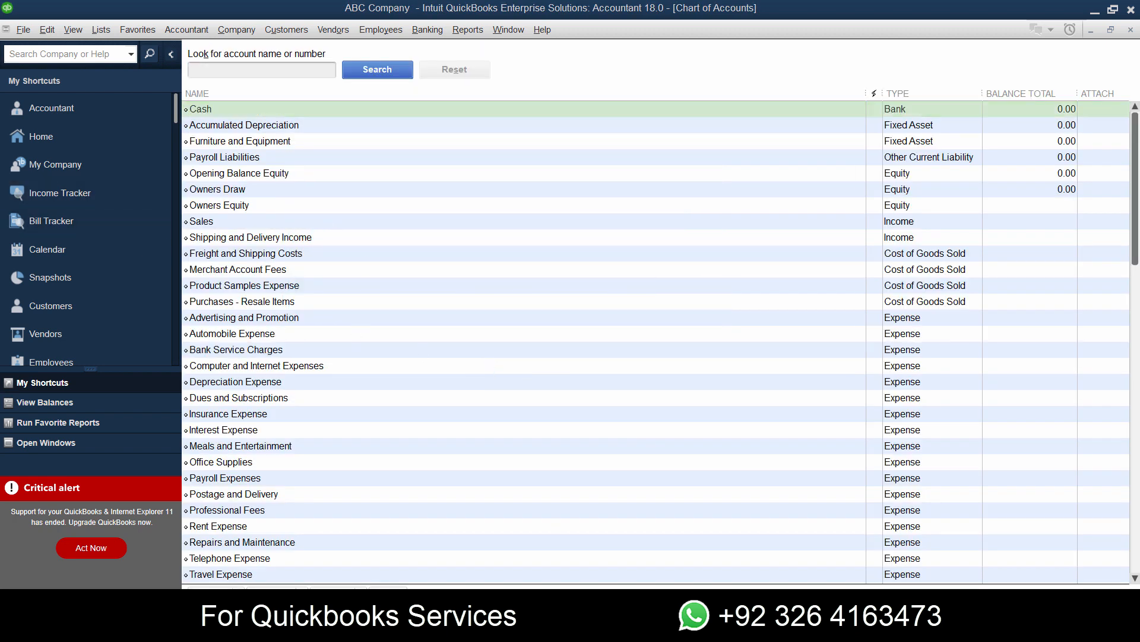
{"action": "left_click", "coordinate": [471, 339]}
{"action": "key", "text": "ctrl+s"}
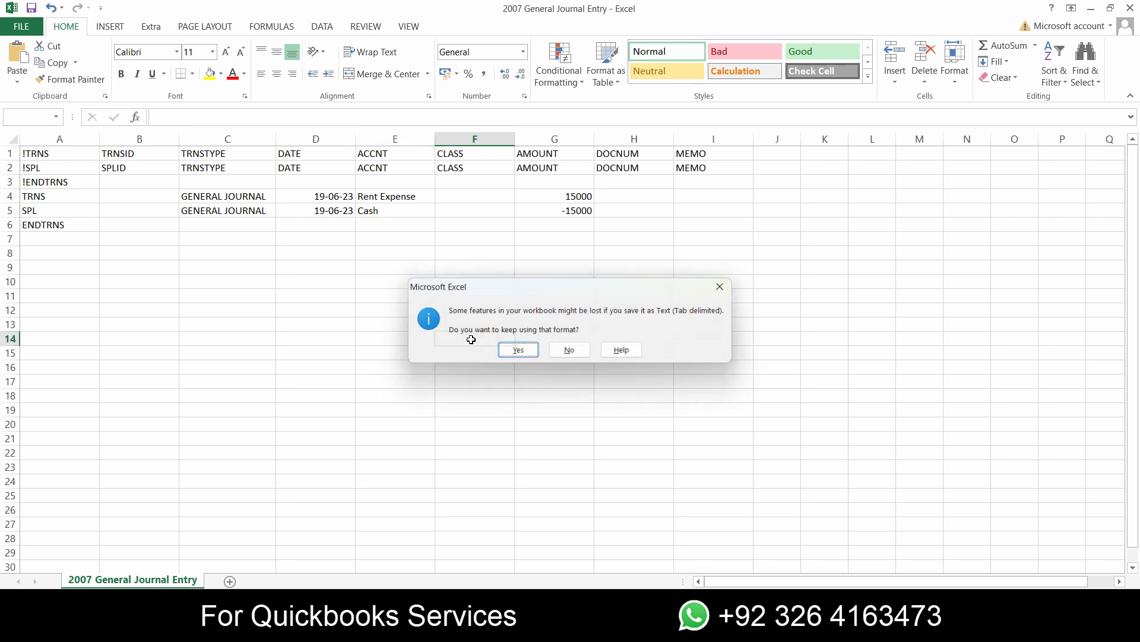
{"action": "left_click", "coordinate": [533, 356]}
{"action": "key", "text": "alt+F4"}
{"action": "left_click", "coordinate": [535, 330]}
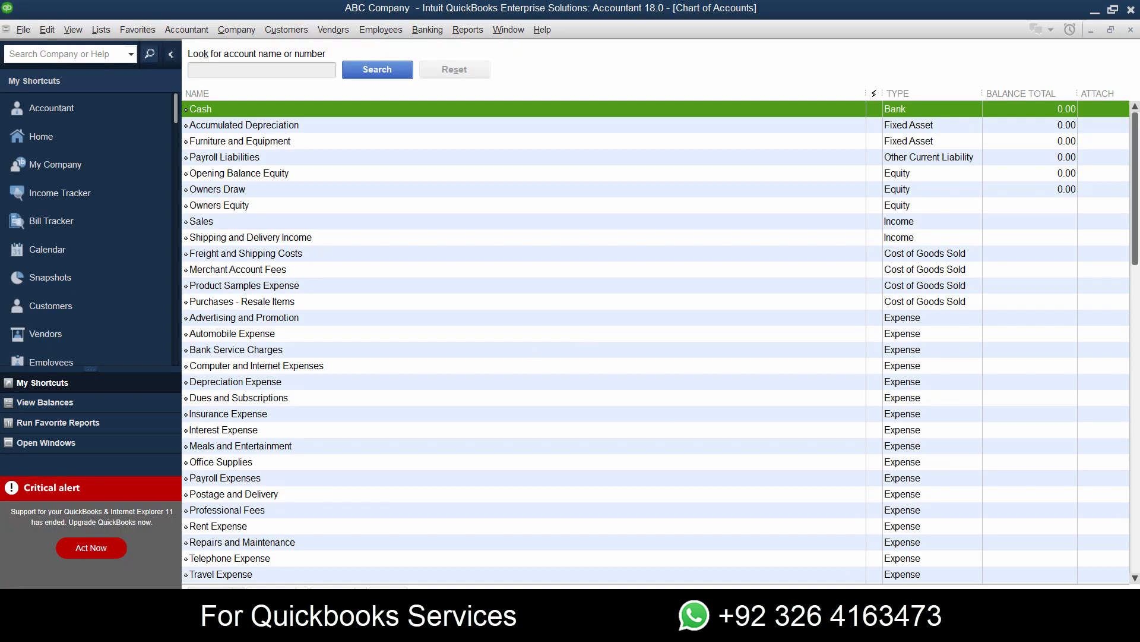
- Start an IIF file import in QuickBooks and browse to the Downloads folder
{"action": "left_click", "coordinate": [24, 31]}
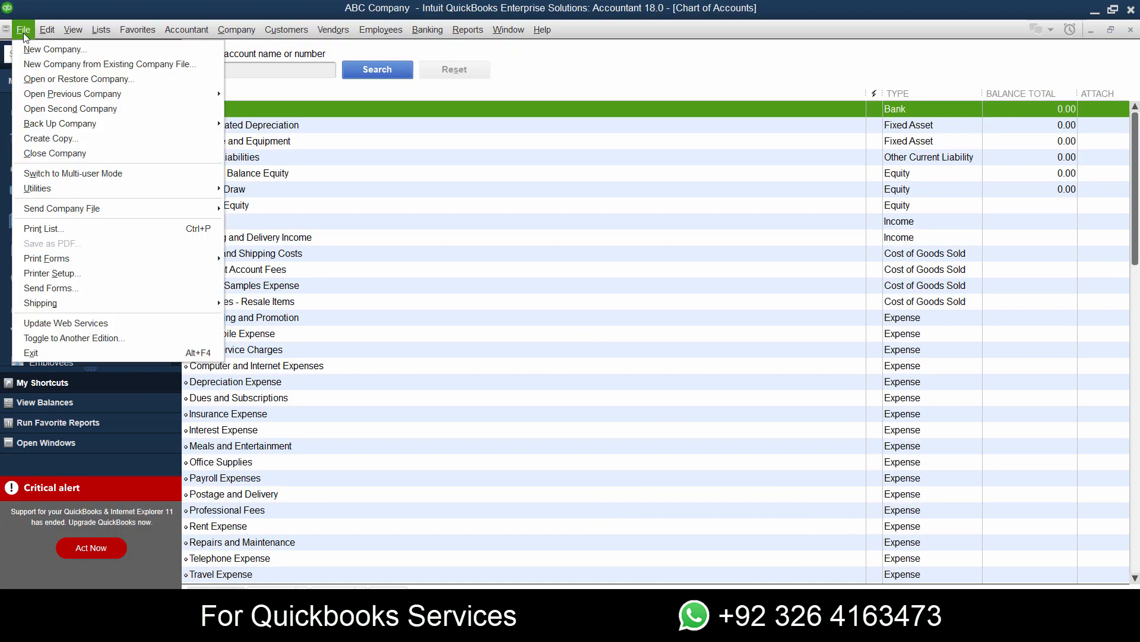
{"action": "mouse_move", "coordinate": [158, 189]}
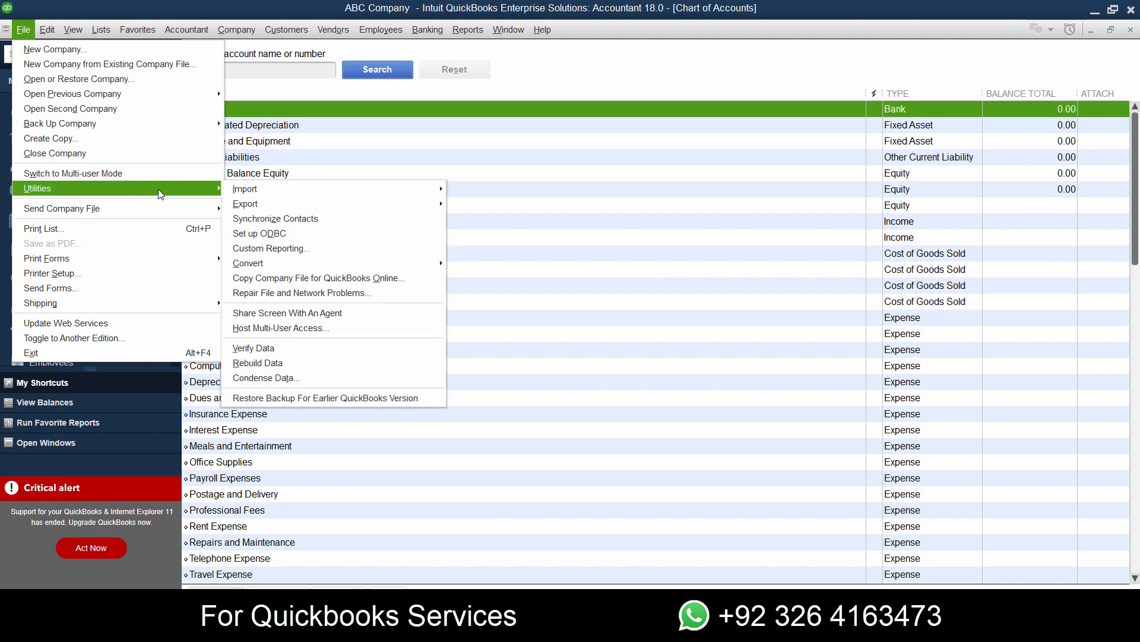
{"action": "mouse_move", "coordinate": [376, 194]}
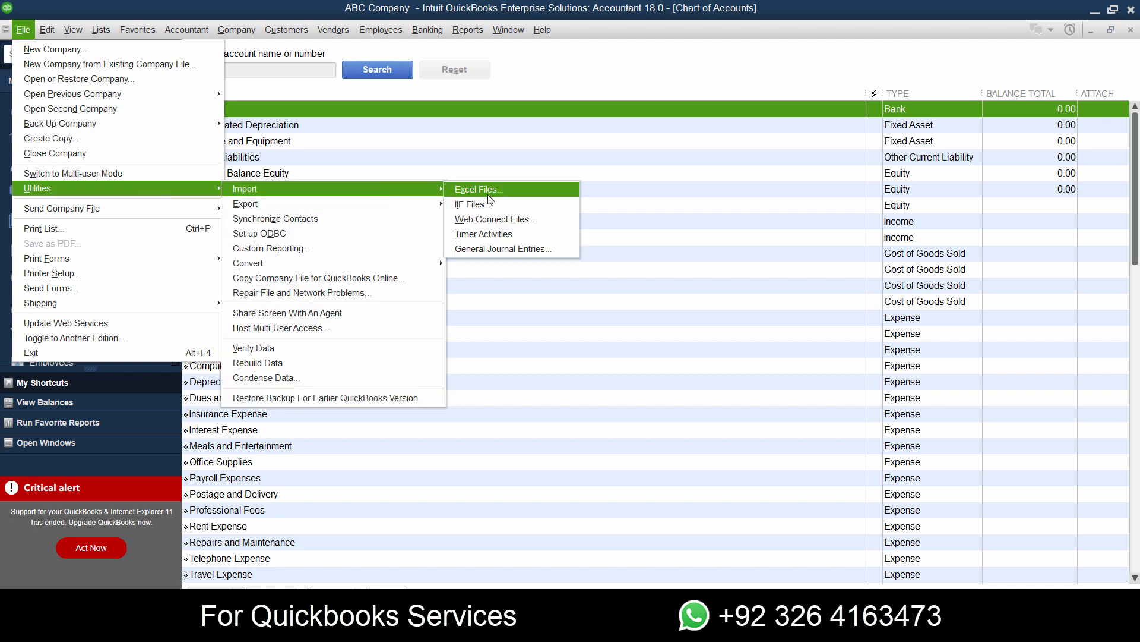
{"action": "left_click", "coordinate": [490, 209]}
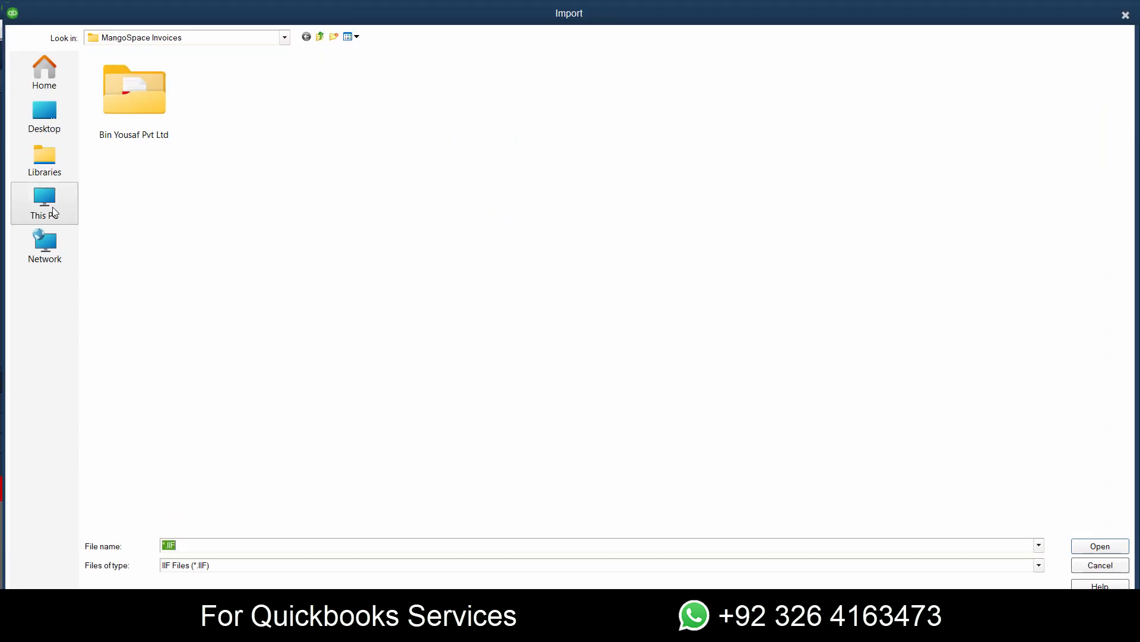
{"action": "left_click", "coordinate": [45, 115]}
{"action": "double_click", "coordinate": [829, 71]}
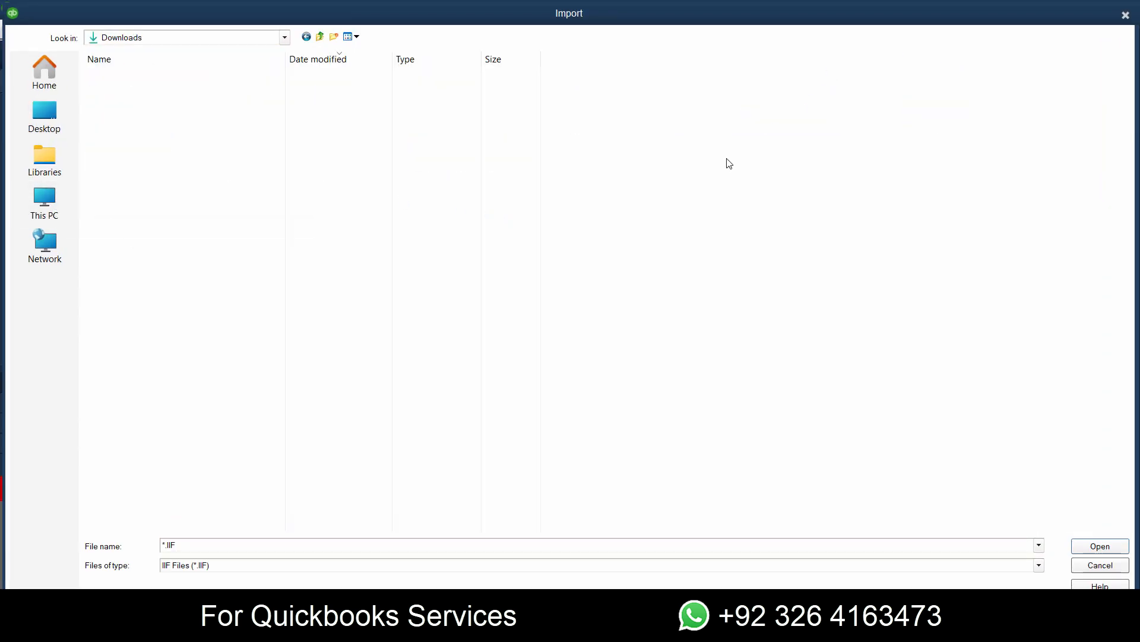
{"action": "left_click", "coordinate": [53, 130]}
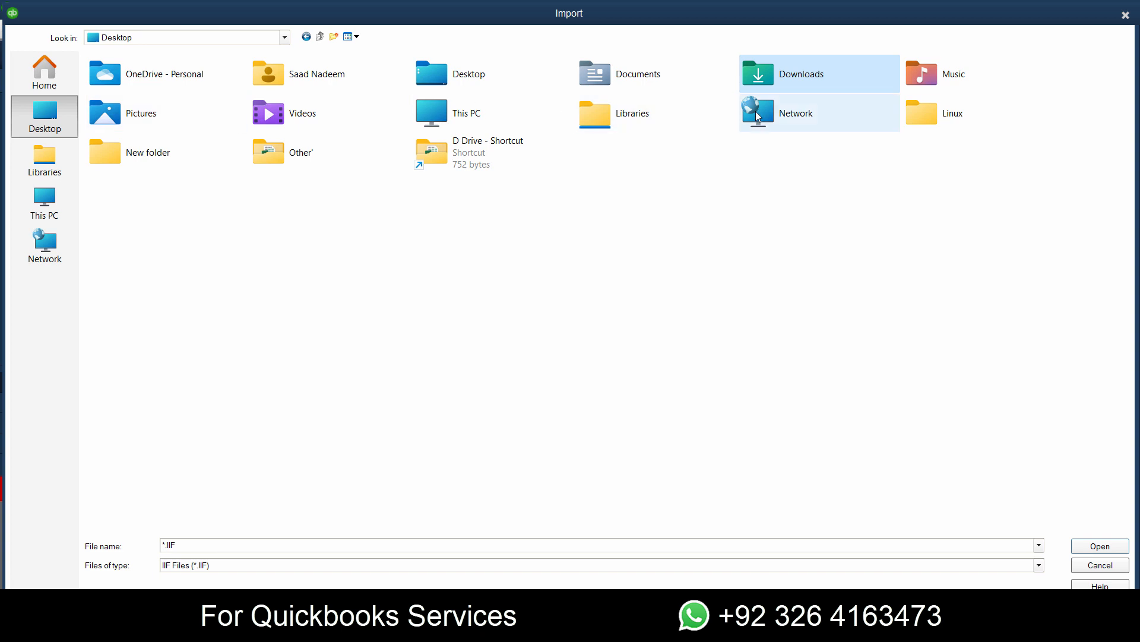
{"action": "double_click", "coordinate": [790, 89]}
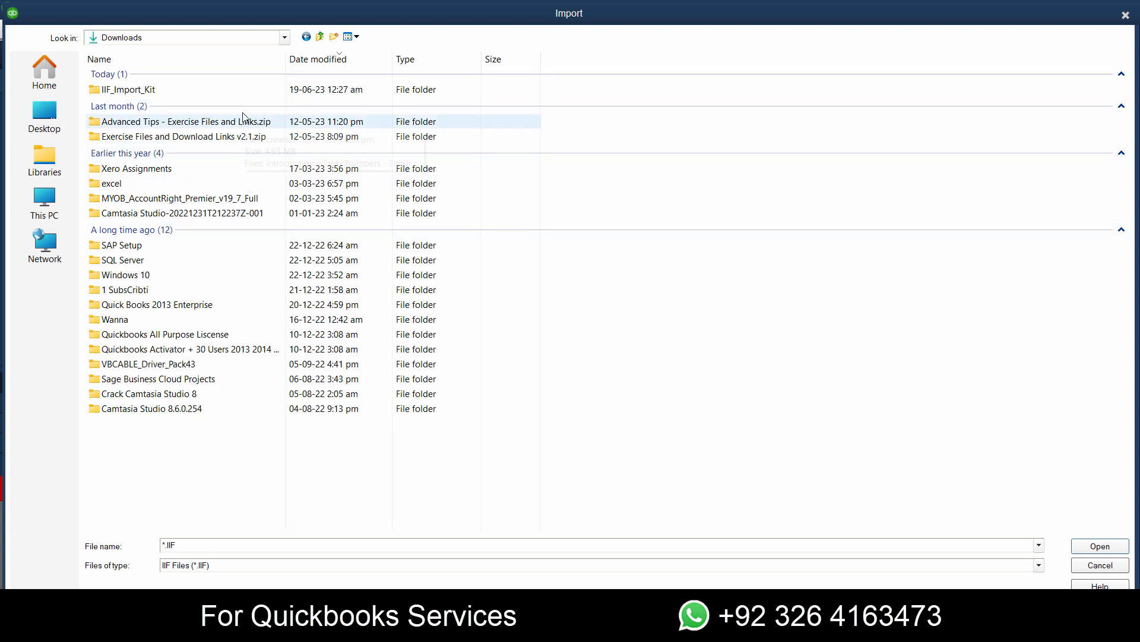
- Import 2007 General Journal Entry from the IIF_Import_Kit example files, under QB 2007 & Enterprise 7.0 and later, Journal Entry folder
{"action": "double_click", "coordinate": [245, 90]}
{"action": "double_click", "coordinate": [199, 95]}
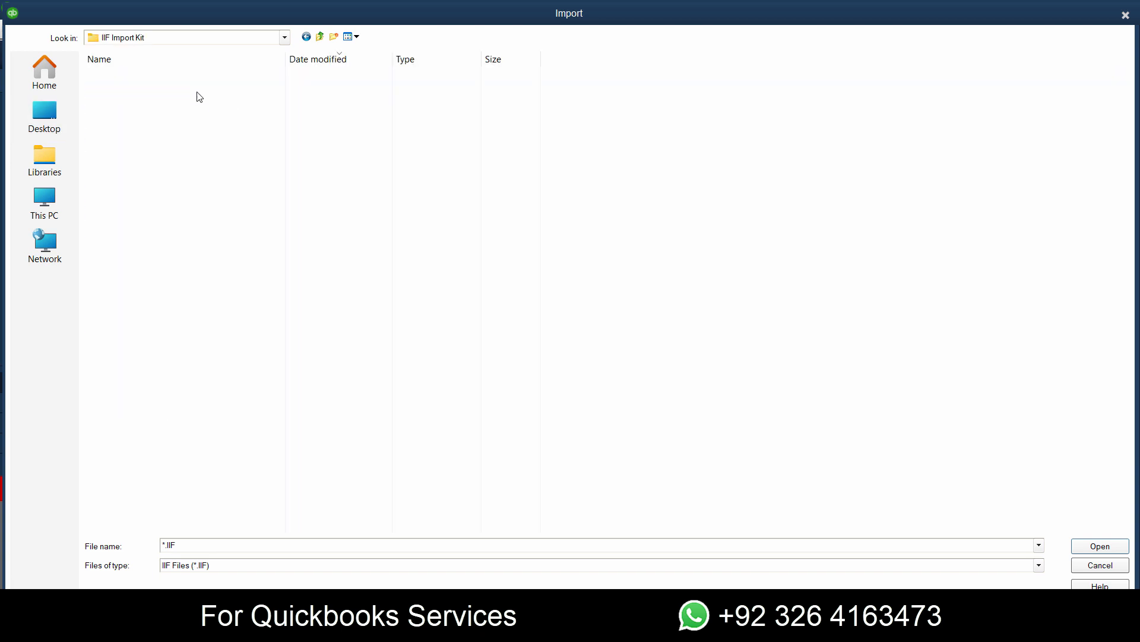
{"action": "double_click", "coordinate": [182, 106]}
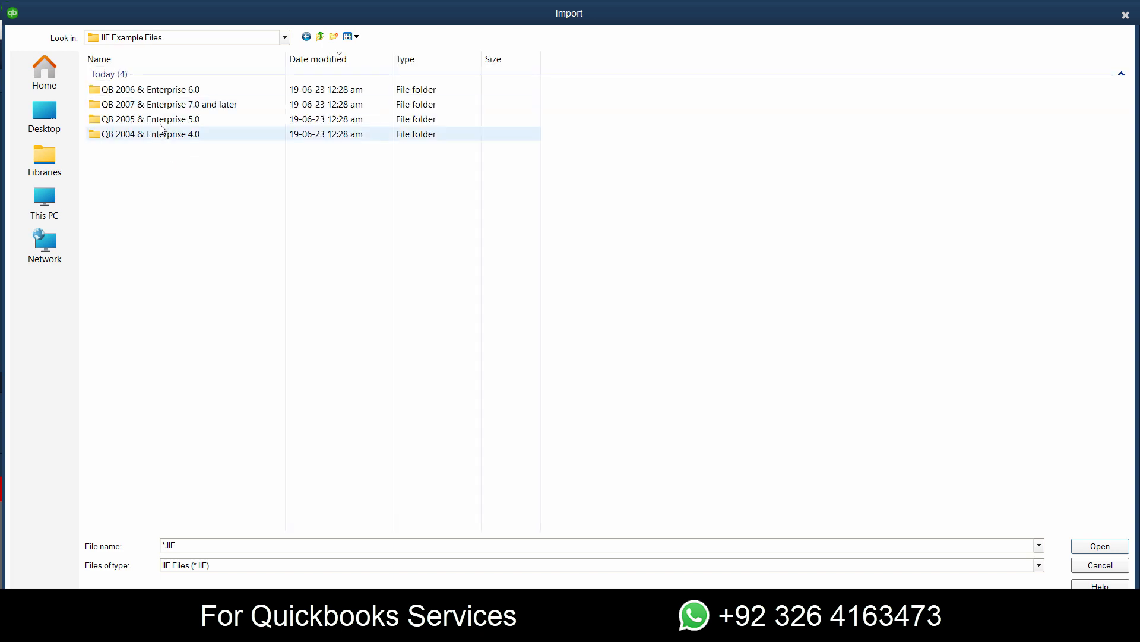
{"action": "double_click", "coordinate": [165, 105]}
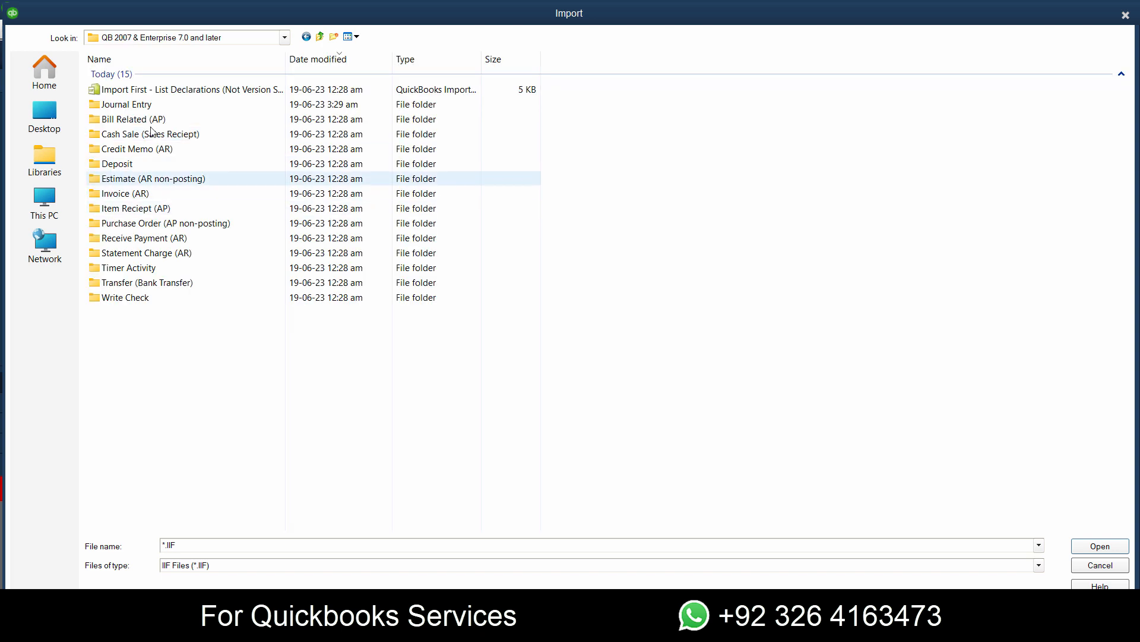
{"action": "double_click", "coordinate": [159, 105]}
{"action": "left_click", "coordinate": [160, 95]}
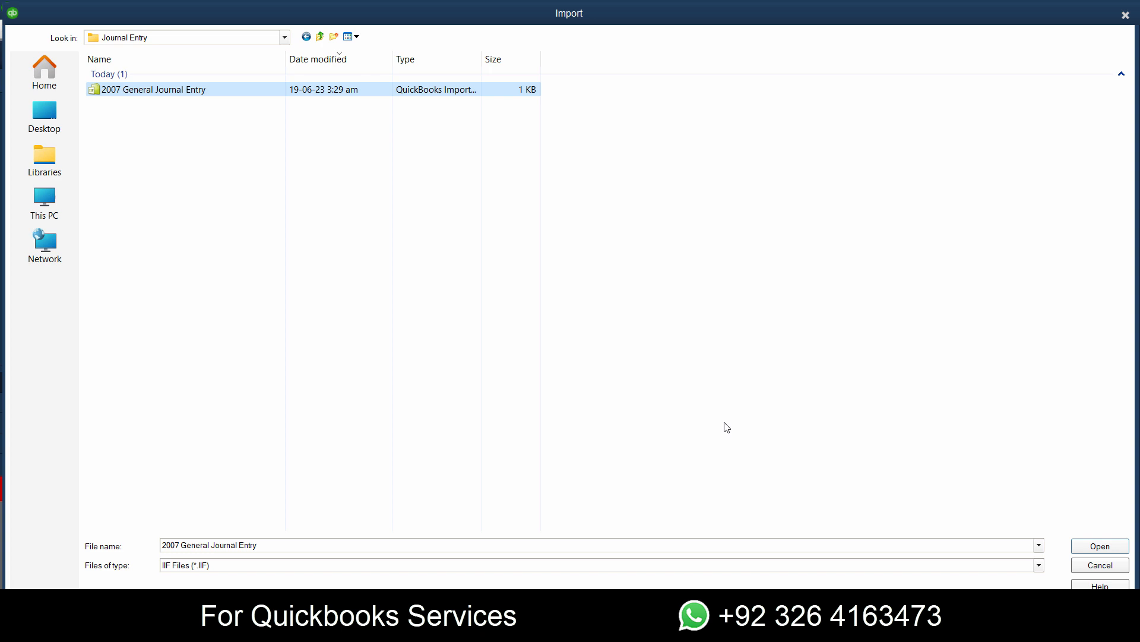
{"action": "left_click", "coordinate": [1093, 548]}
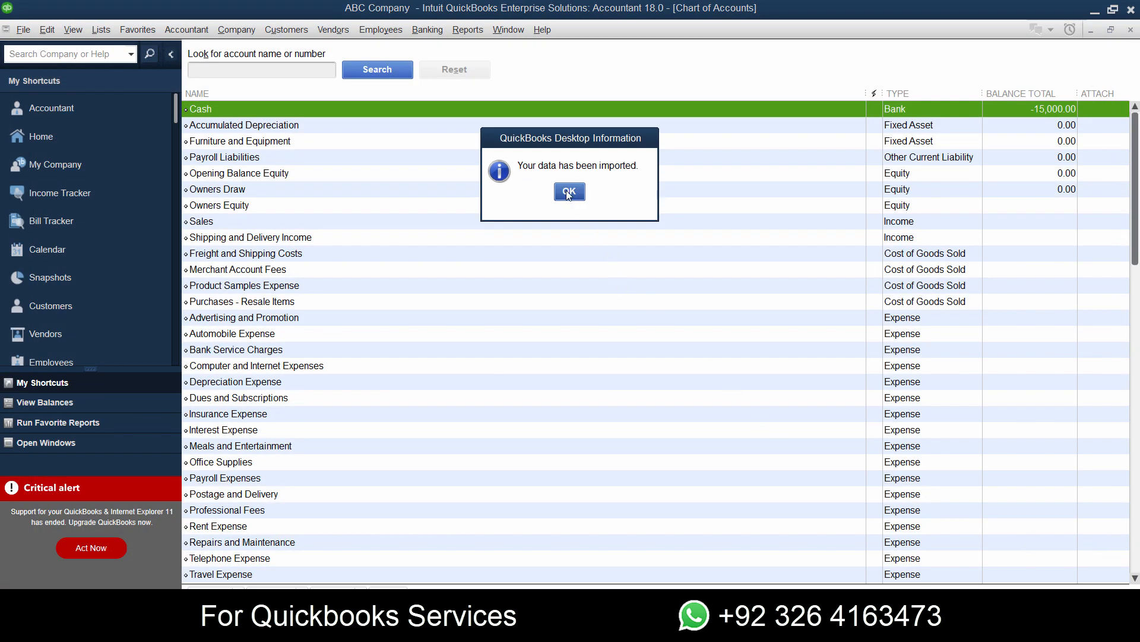
{"action": "left_click", "coordinate": [568, 193]}
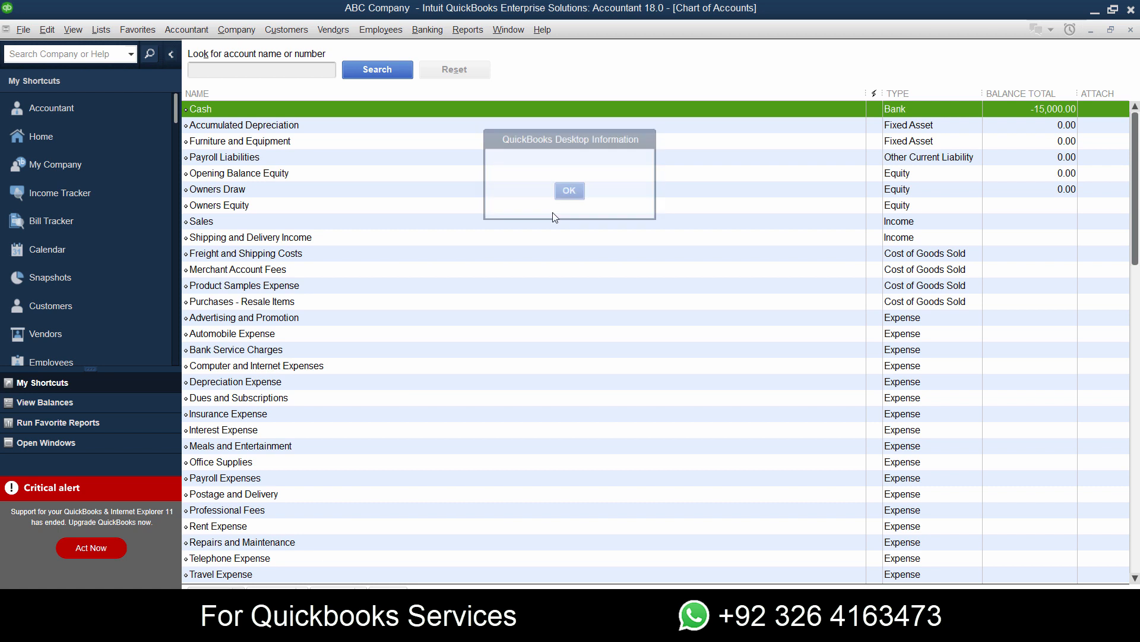
- Return to the home page, open Make General Journal Entries and go back to the imported entry to check it
{"action": "left_click", "coordinate": [74, 136]}
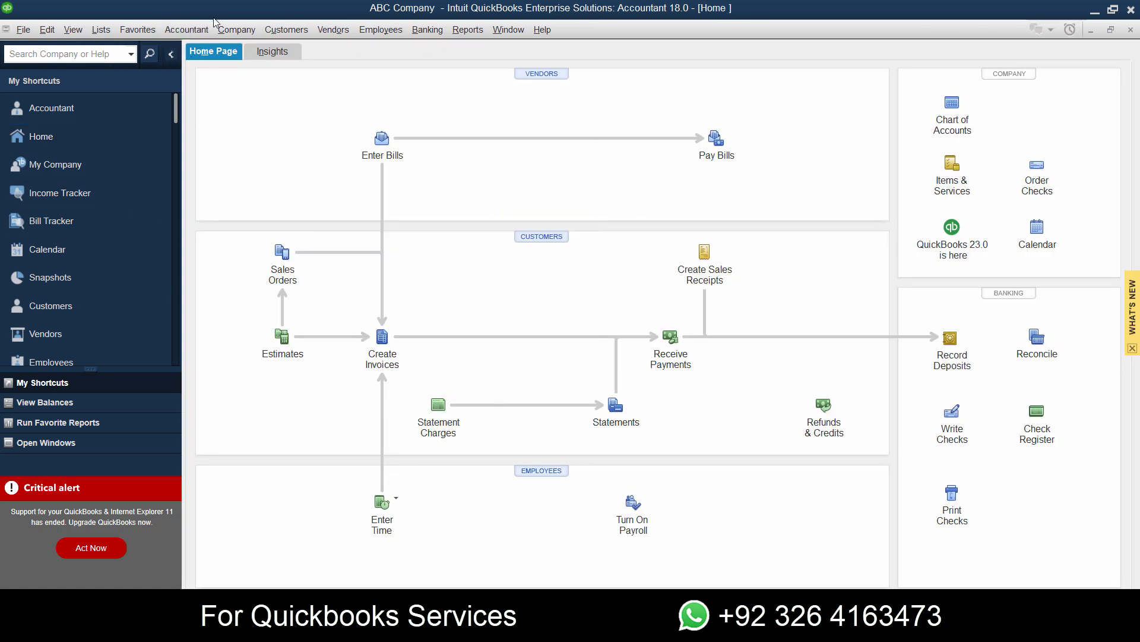
{"action": "left_click", "coordinate": [196, 31]}
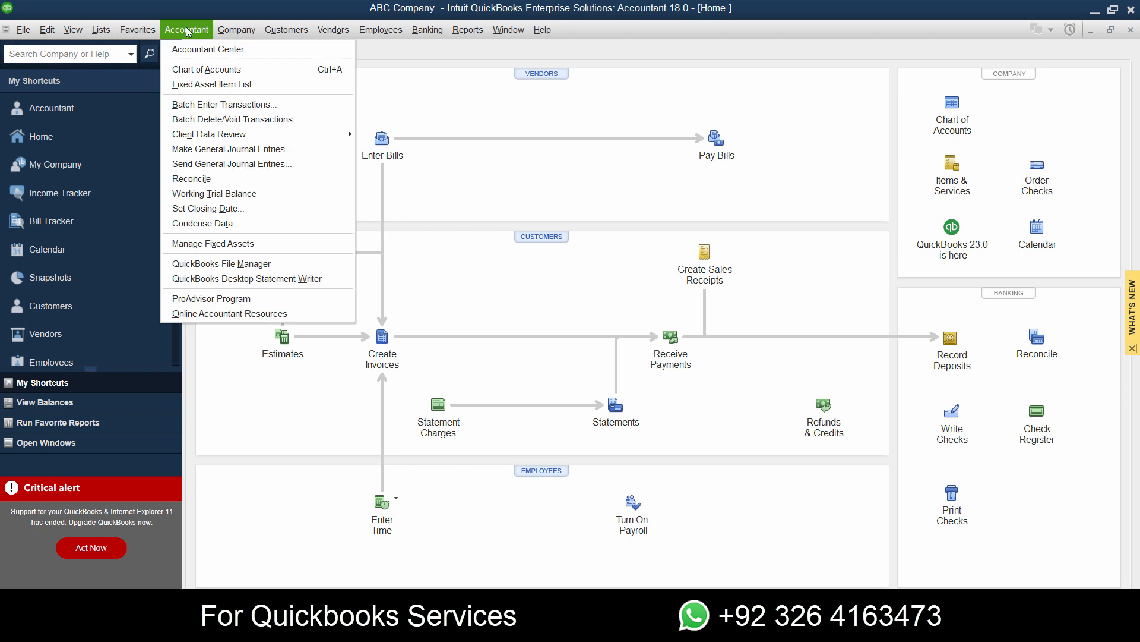
{"action": "left_click", "coordinate": [224, 155]}
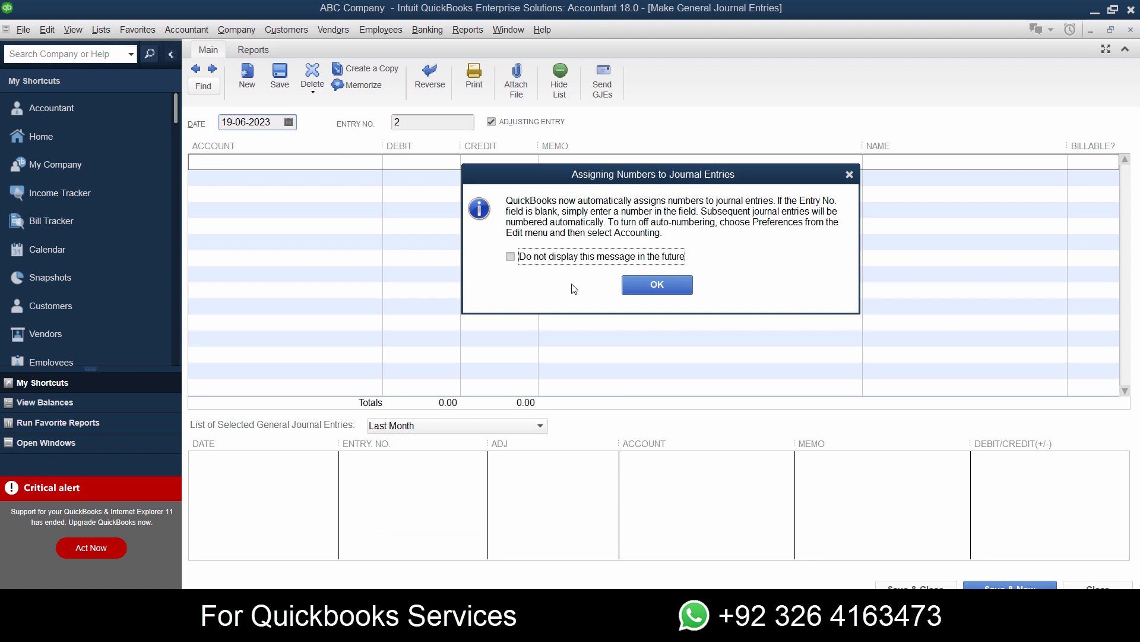
{"action": "left_click", "coordinate": [657, 285]}
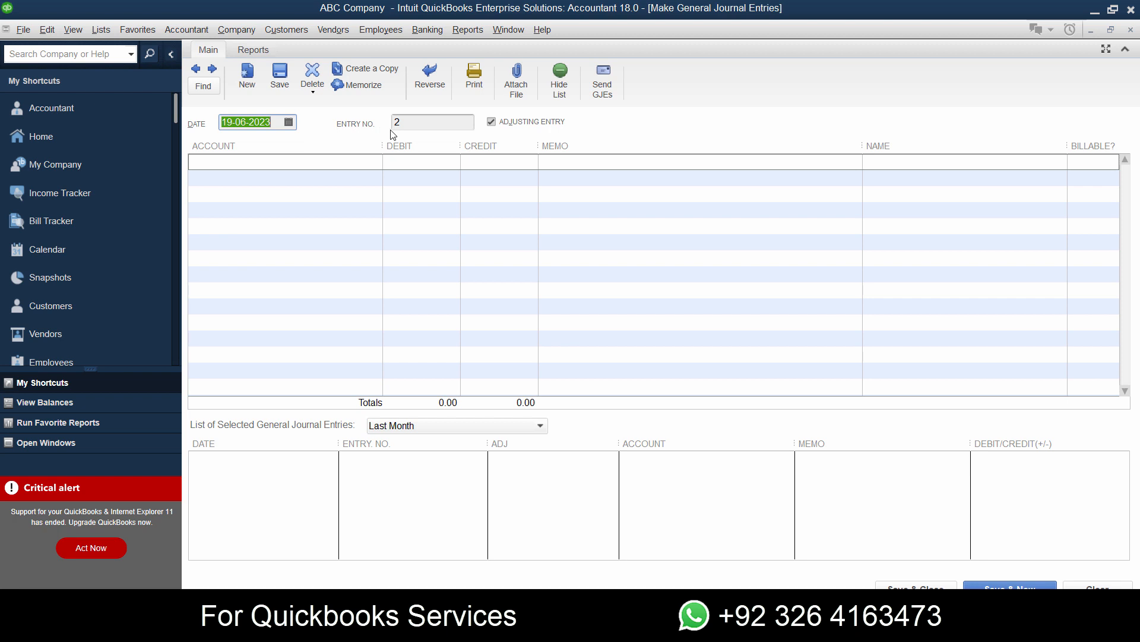
{"action": "left_click", "coordinate": [196, 70]}
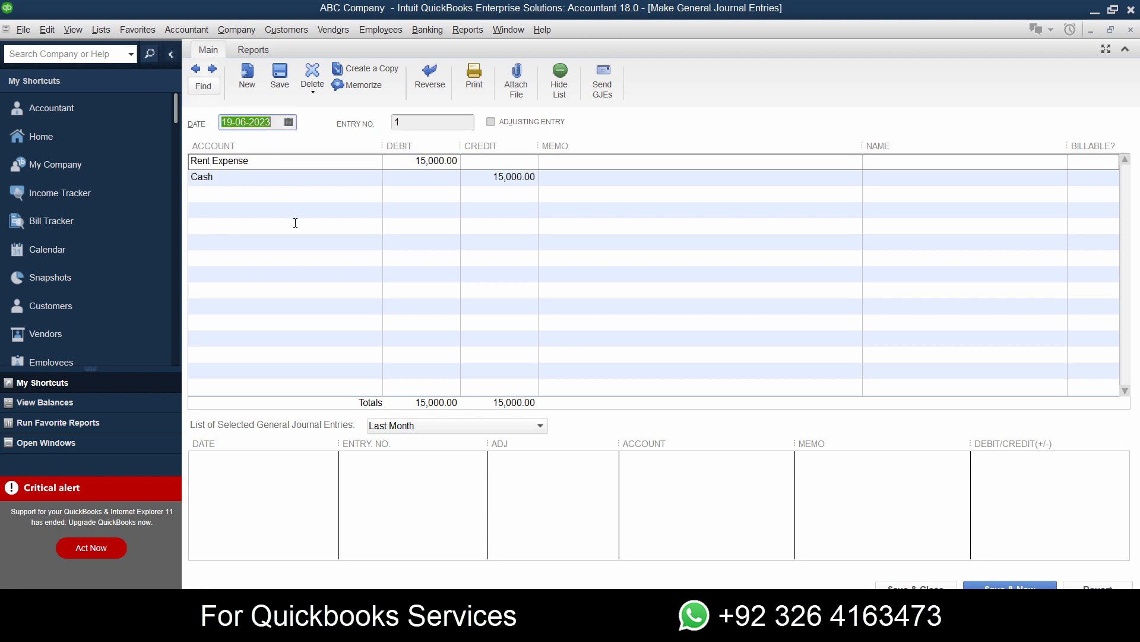